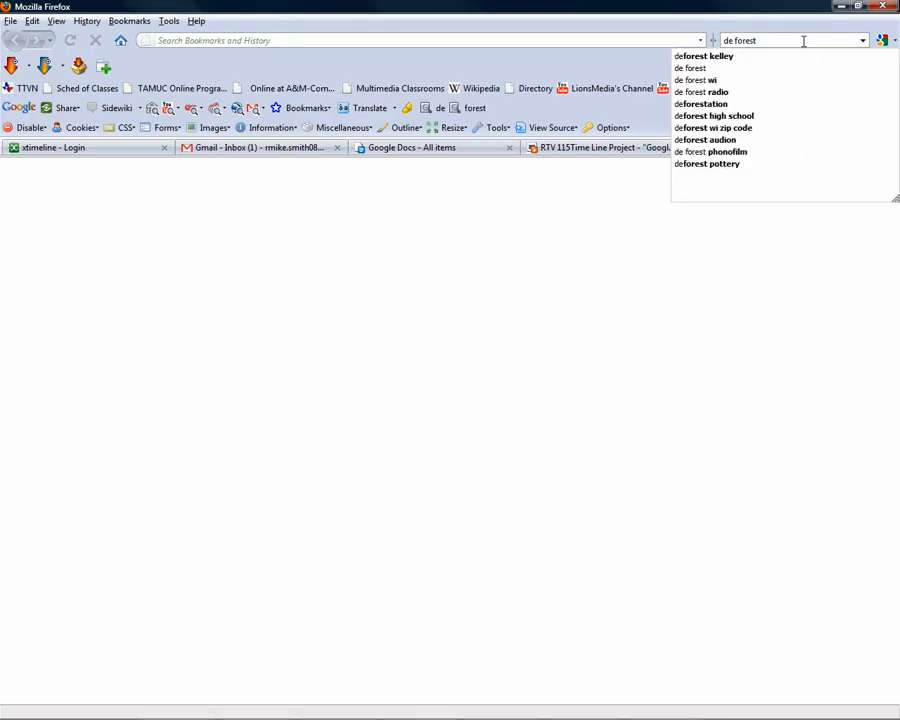
- Search Google for "de forest" and refine the query to "lee de forest"
left_click(712, 70)
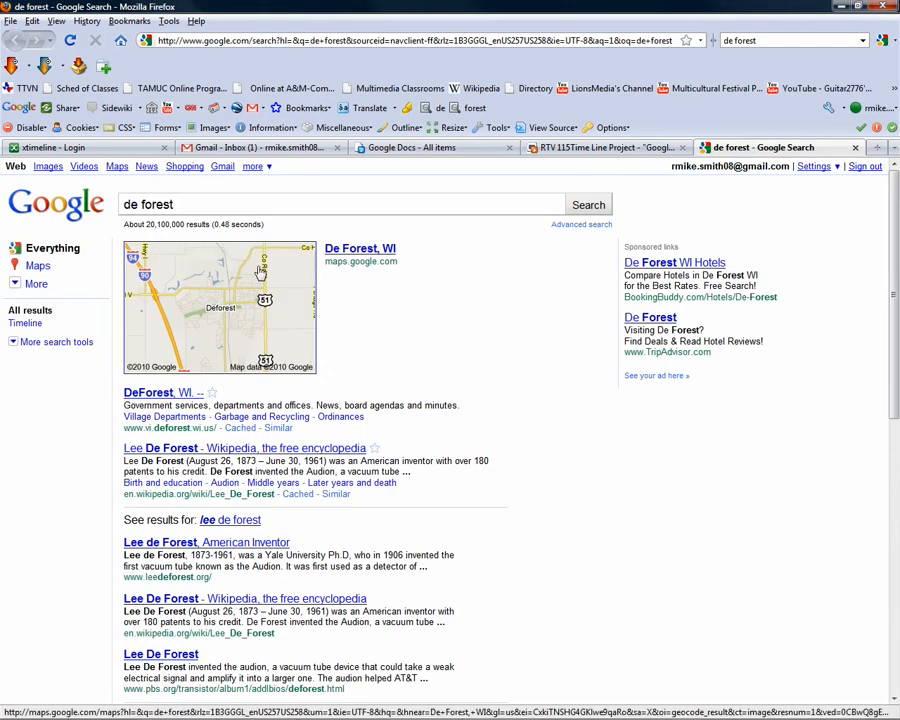
left_click(227, 204)
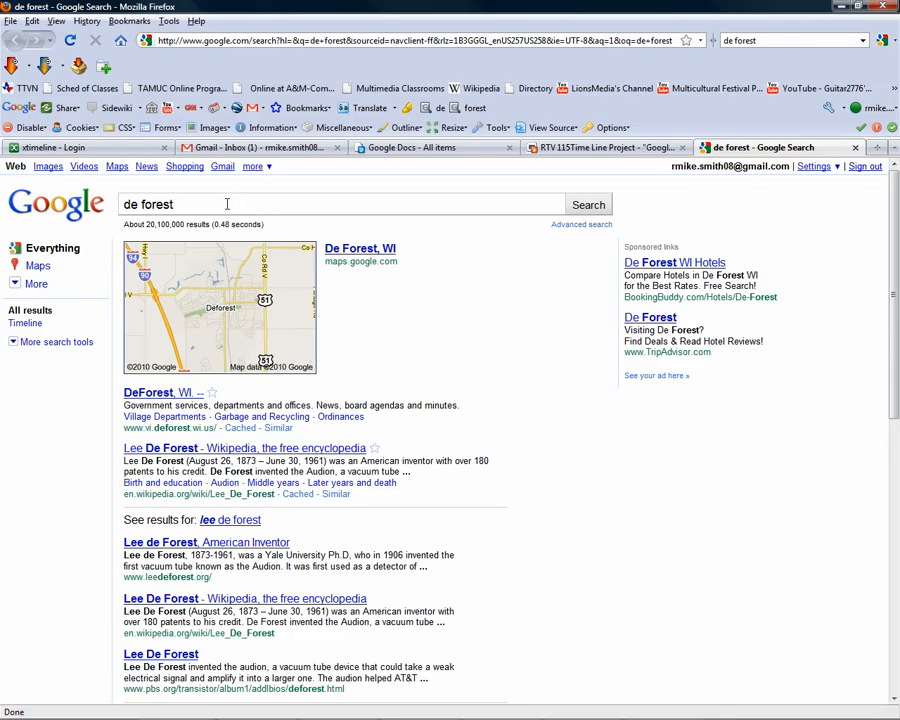
key("Home")
type("lee")
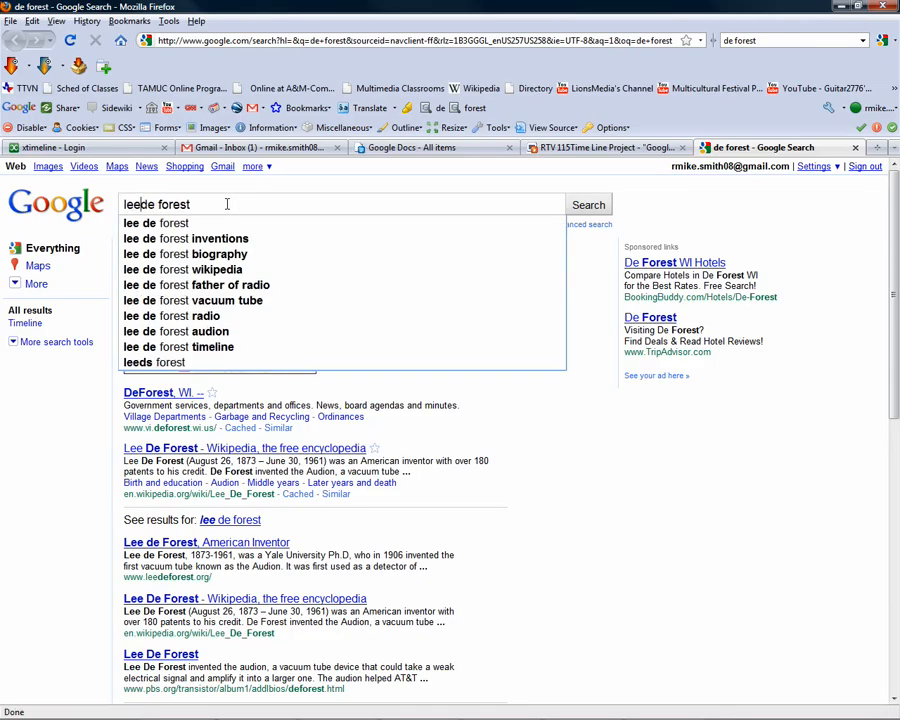
left_click(574, 210)
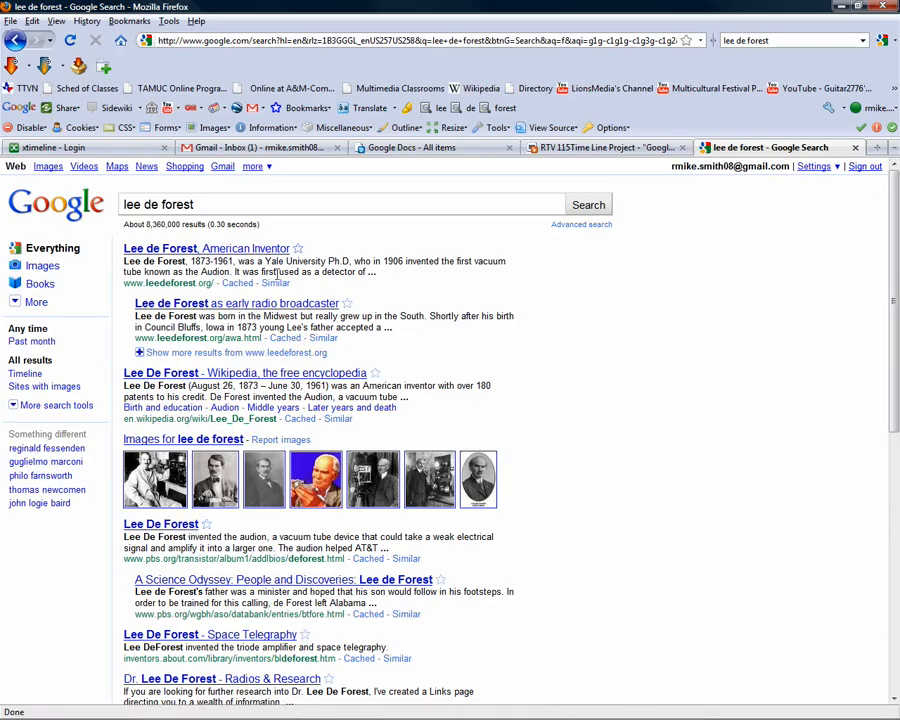
- Show the image results for Lee De Forest and open the 225 × 313 portrait from bugera-amps.com at full size
left_click(46, 168)
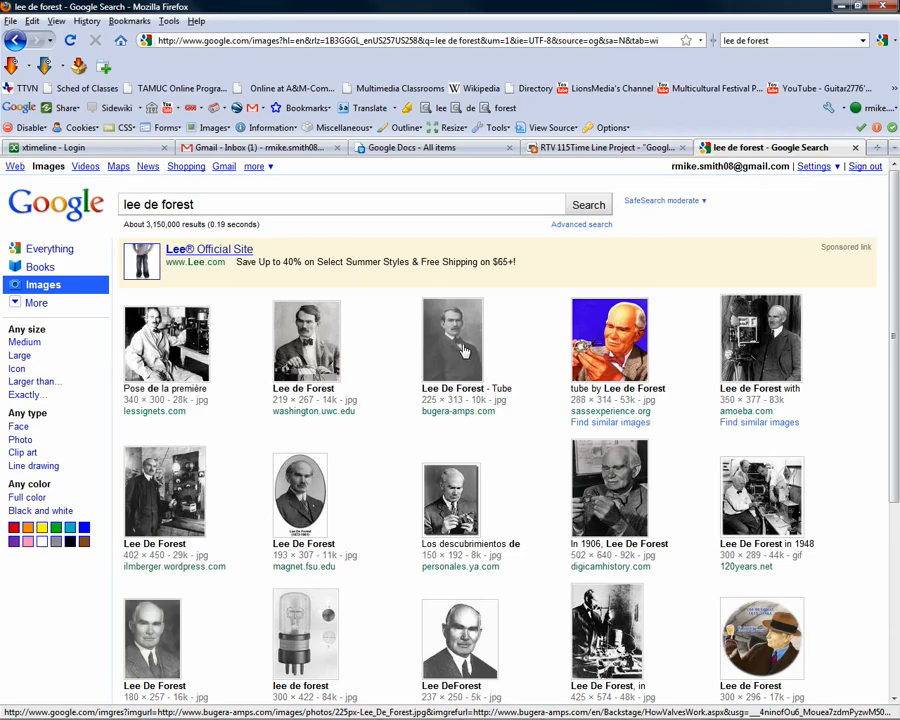
left_click(463, 350)
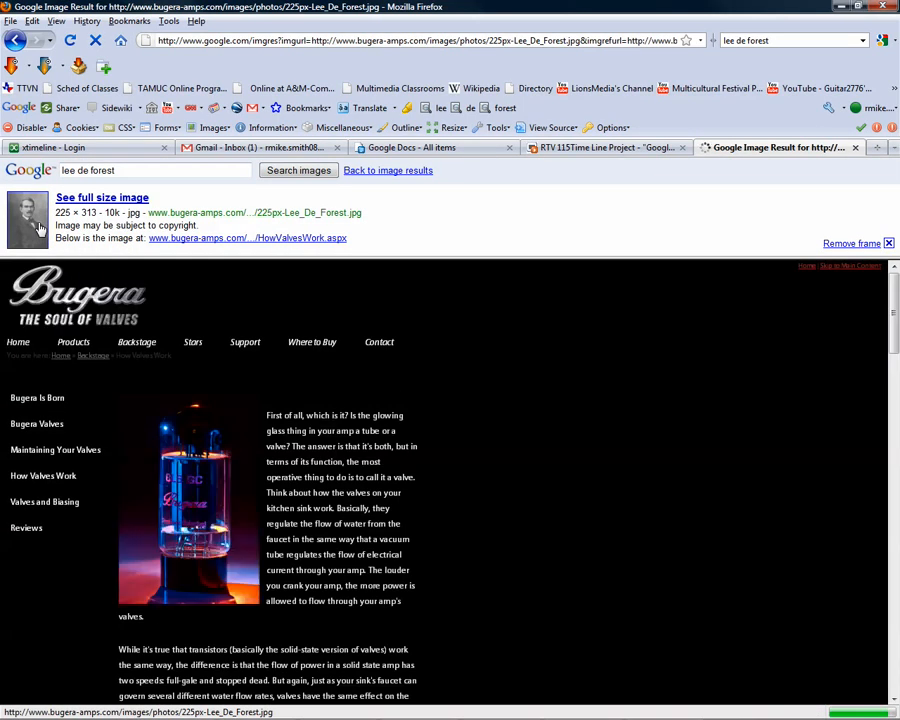
left_click(40, 228)
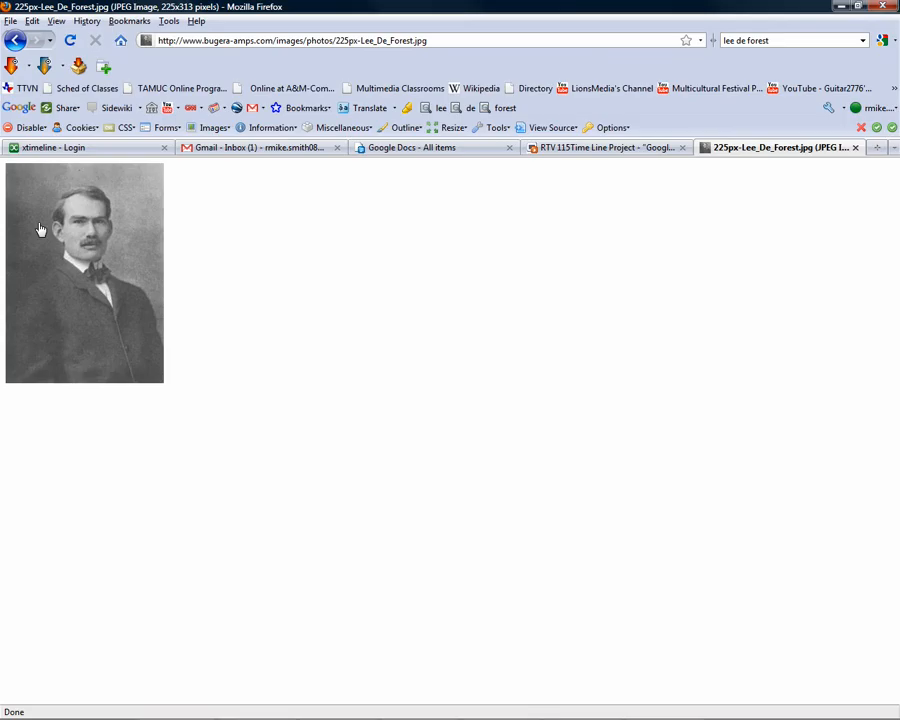
- Save the portrait as 225px-Lee_De_Forest.jpg in a new Desktop folder named ImagesTimeline, and dismiss the downloads list
right_click(123, 240)
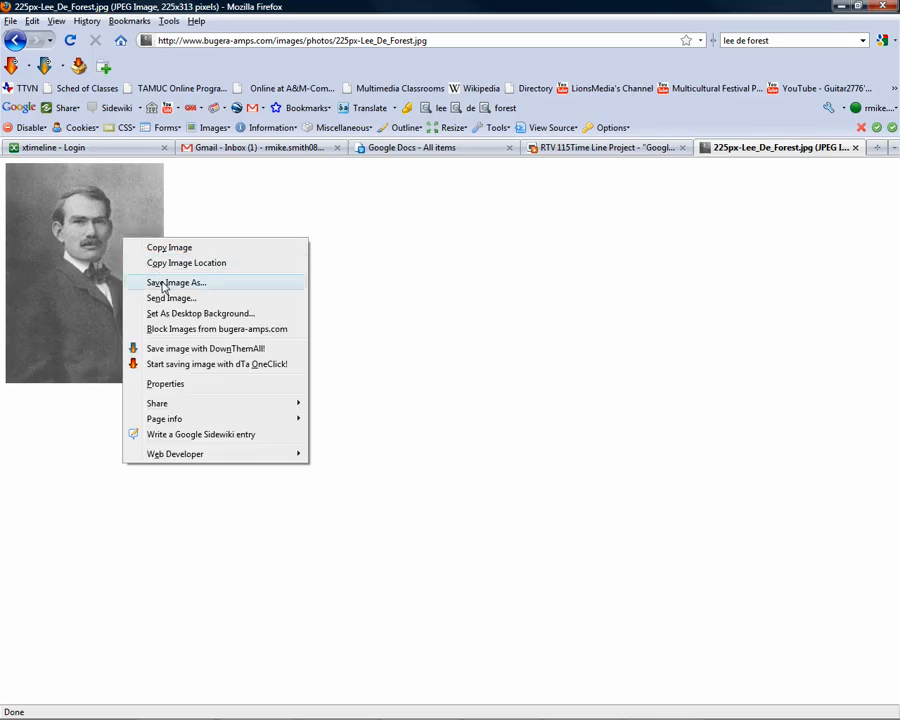
left_click(163, 284)
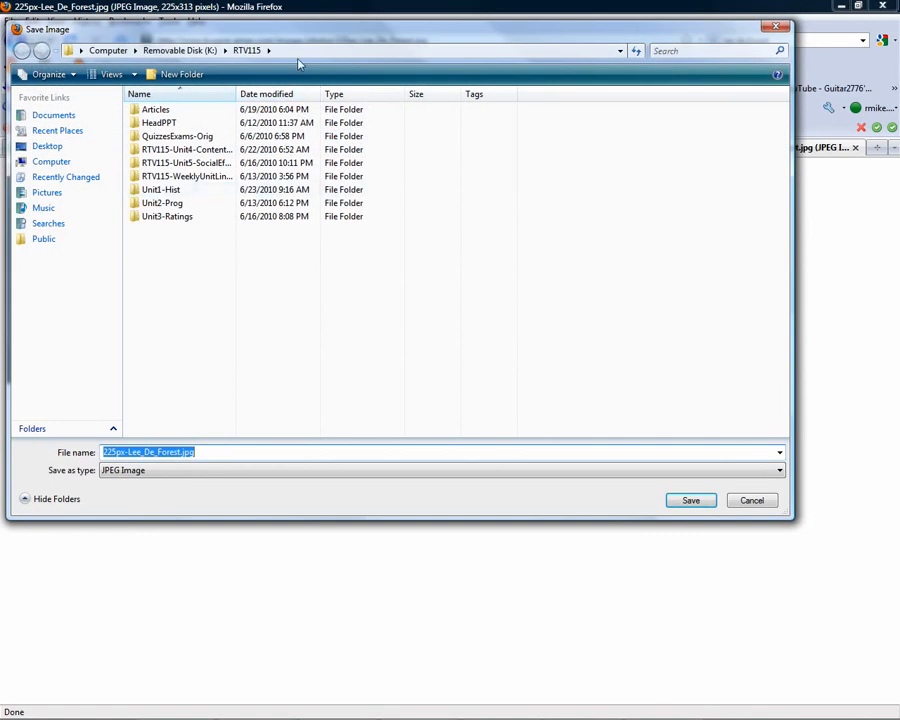
left_click_drag(304, 40, 386, 96)
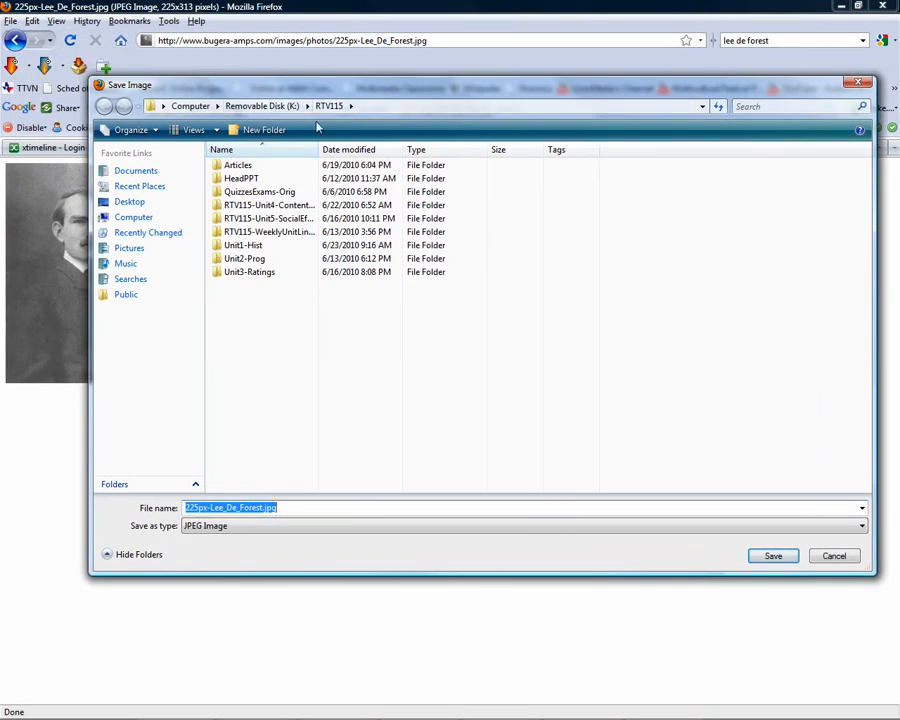
left_click(139, 206)
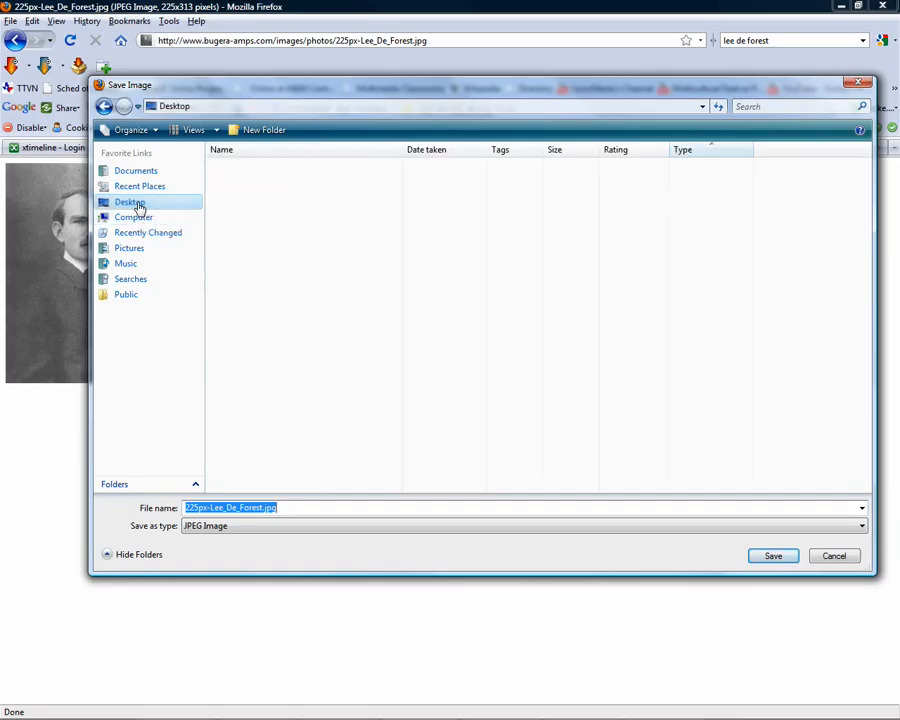
left_click(264, 130)
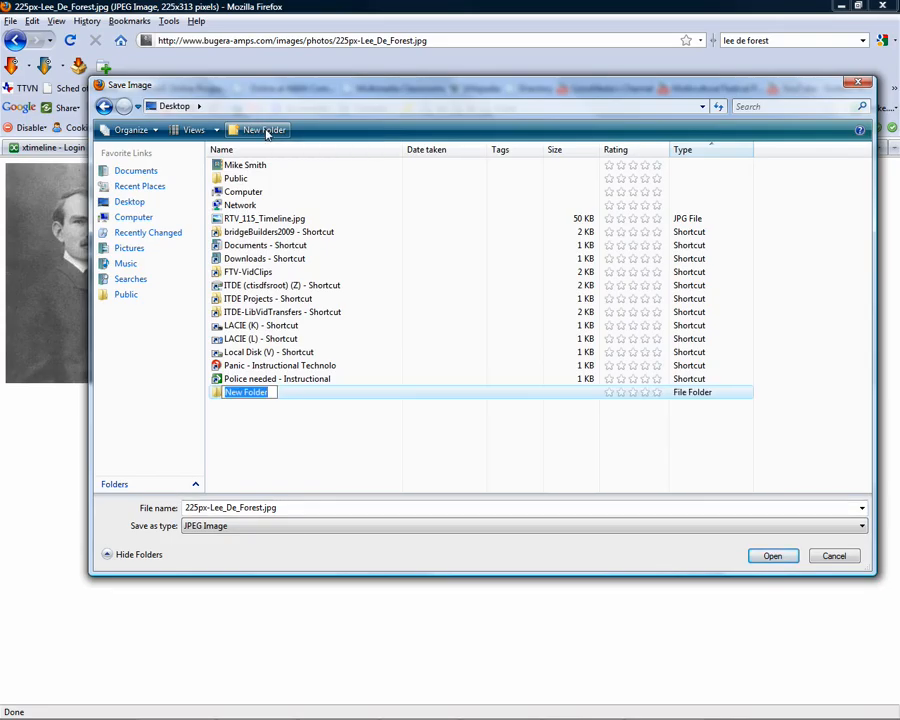
type("l")
type("mages")
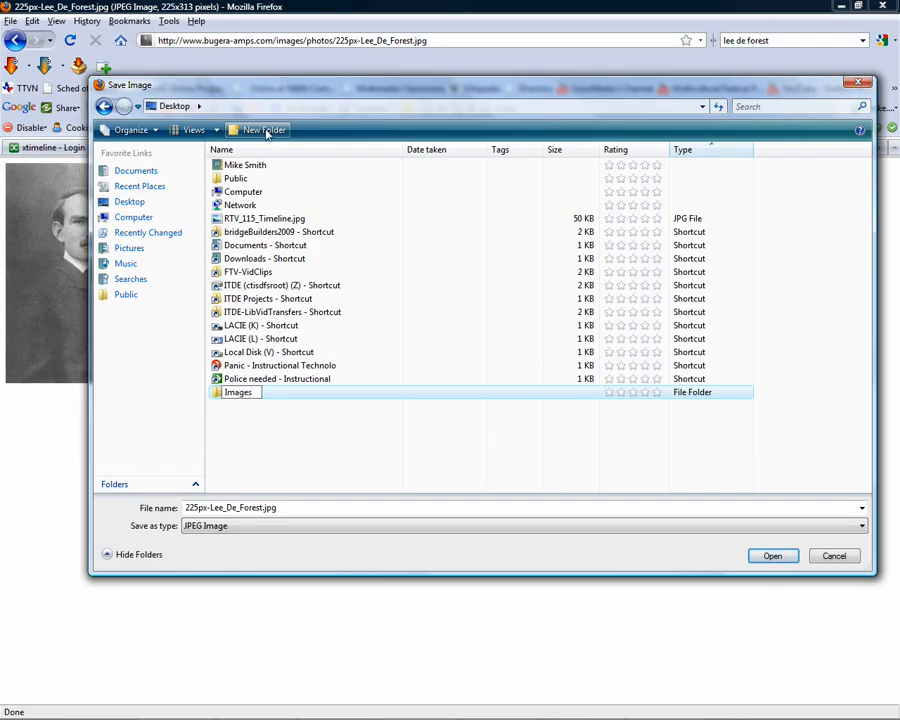
type("Timeline")
key("Return")
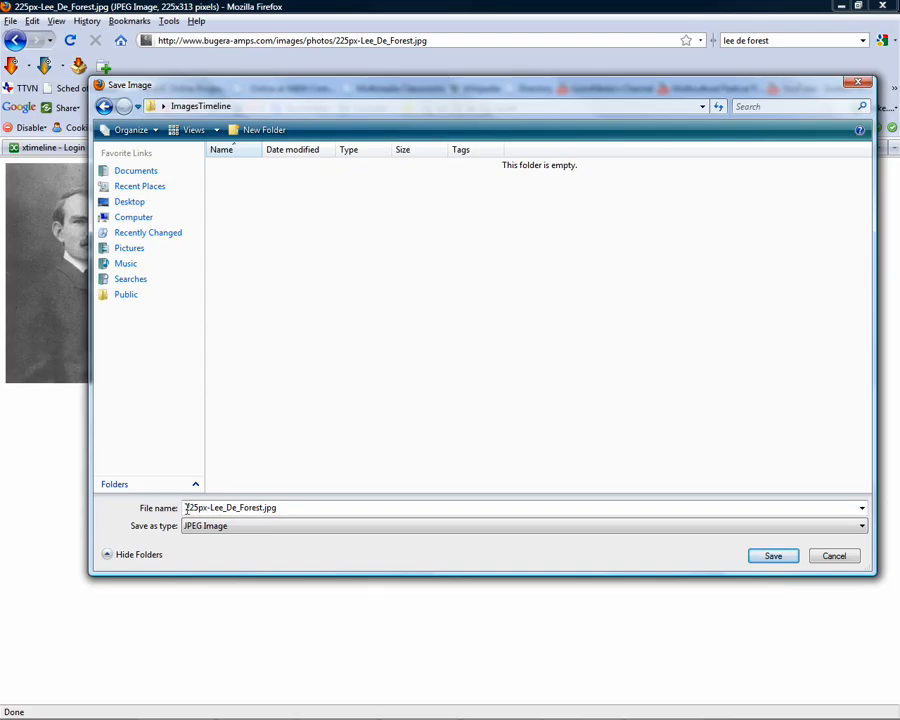
left_click(776, 558)
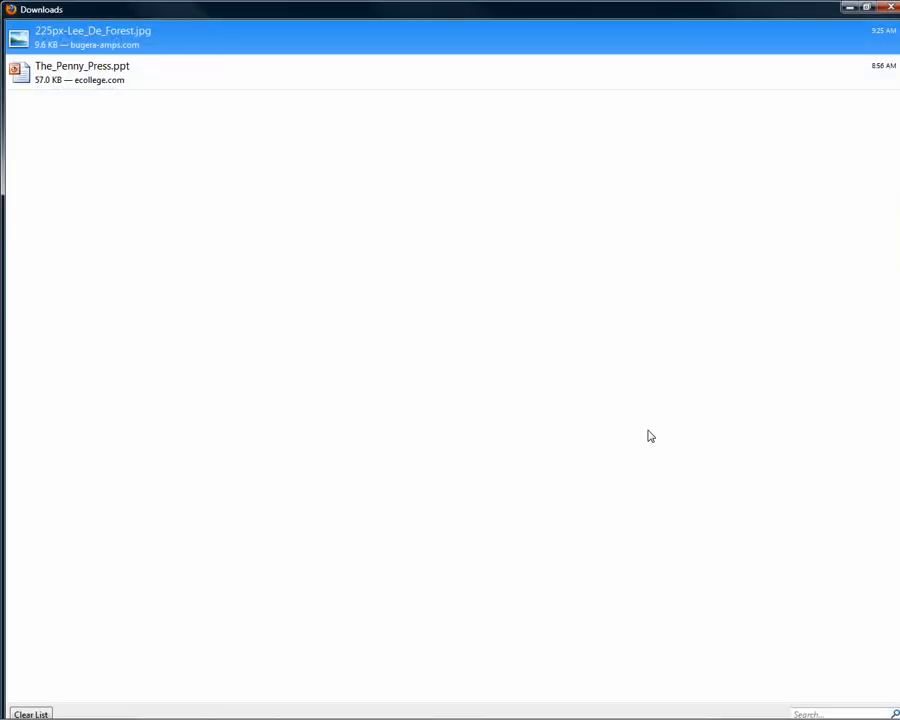
left_click(889, 8)
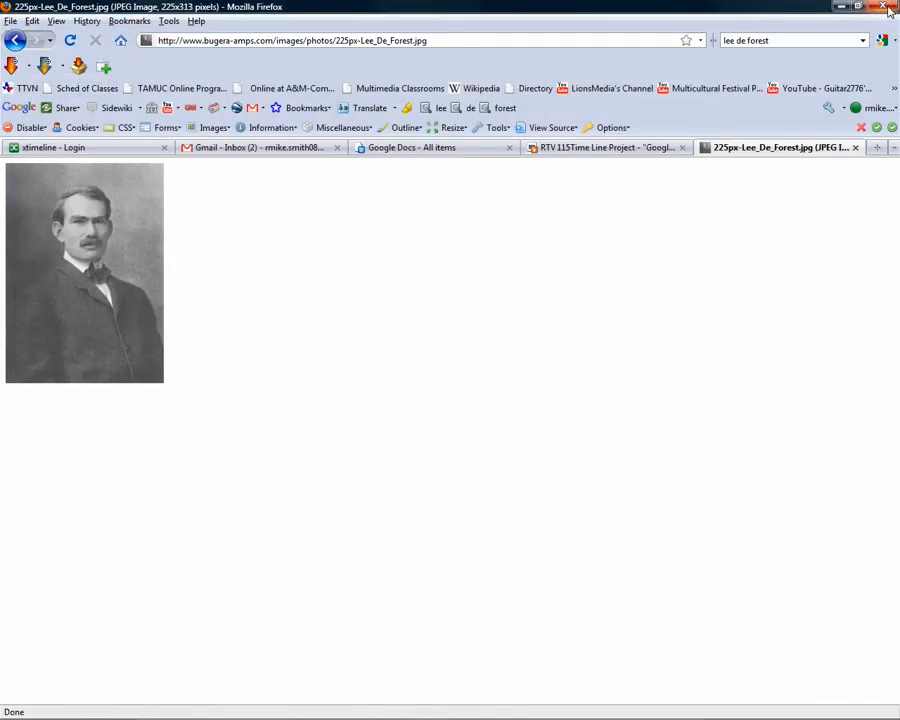
- Switch to the RTV 115 Time Line Project presentation and enter the caption "De Forest invents Audion 1906" on slide 2
left_click(621, 150)
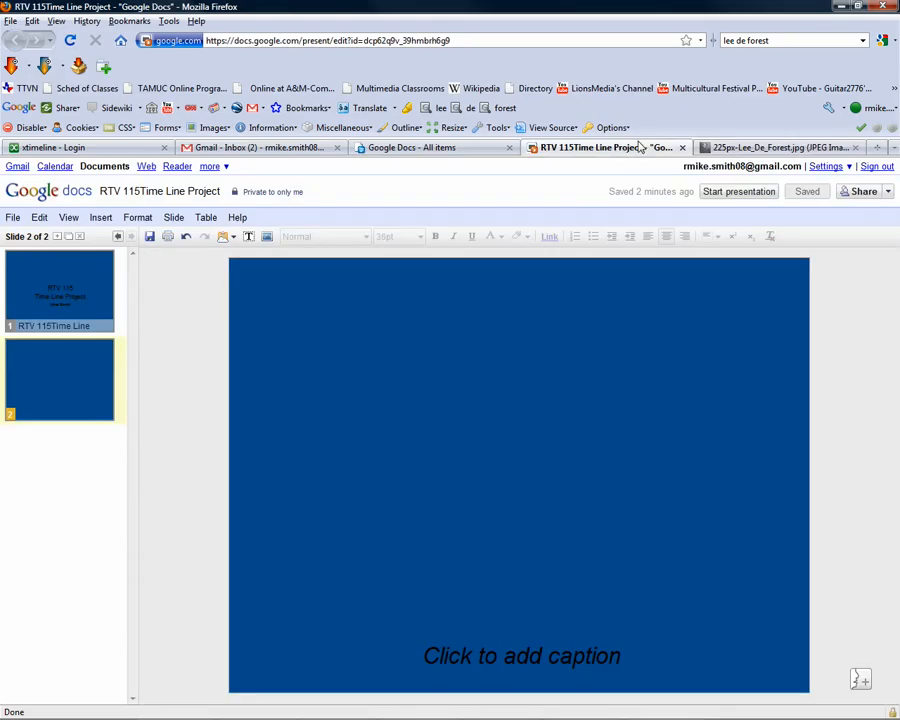
left_click(493, 658)
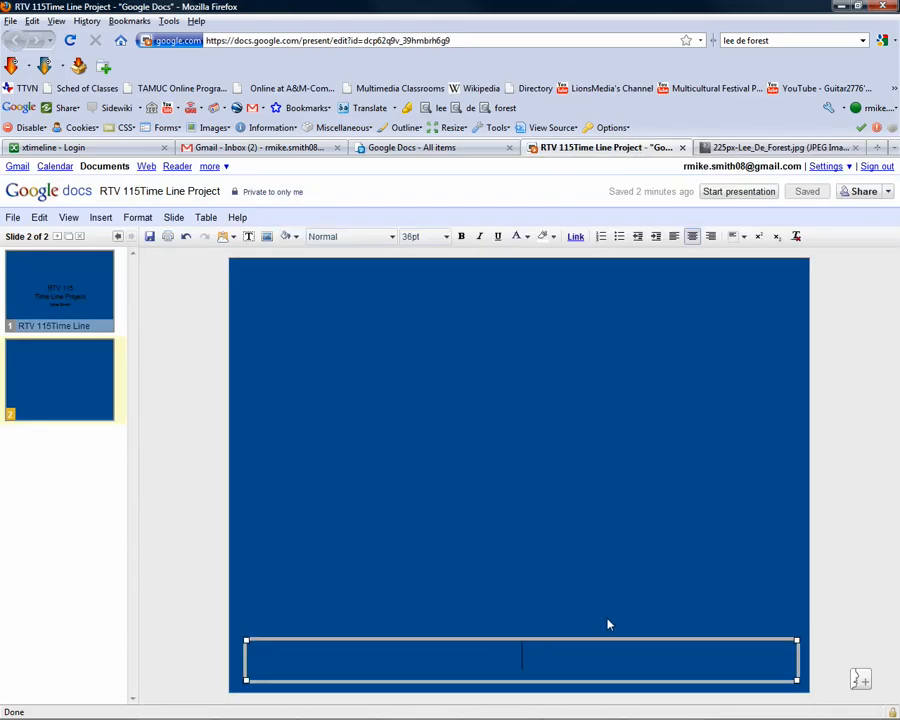
type("De Forest invents Ad")
key("BackSpace")
type("udion")
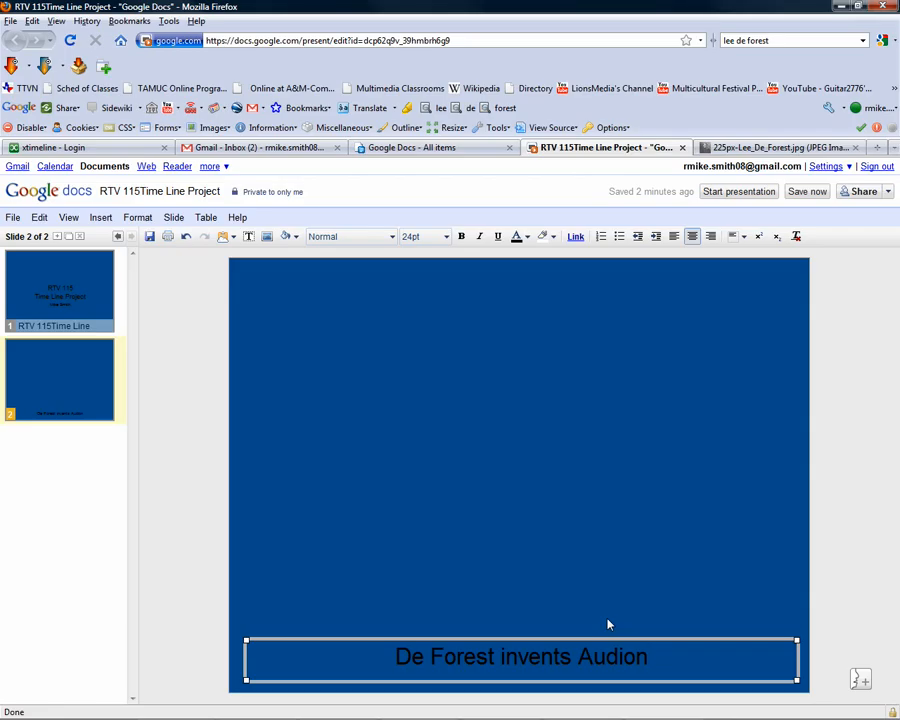
type(" 1906")
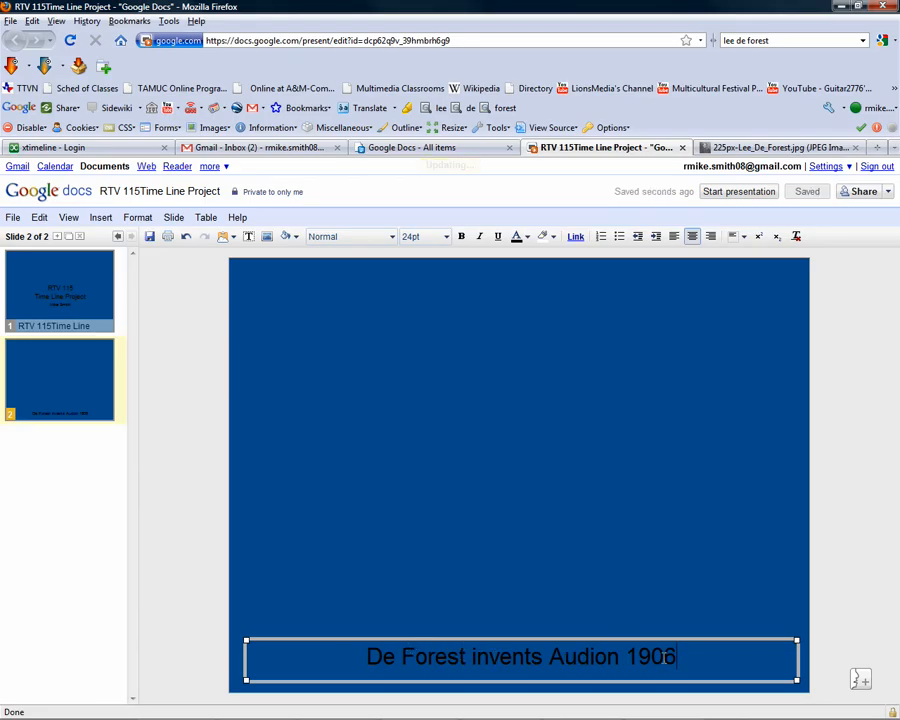
- Move the caption box on slide 2 up from the bottom edge to just below the slide's middle, keeping it roughly centred
left_click(741, 614)
left_click(680, 652)
key("Up")
key("Up")
key("Up")
key("Up")
key("Up")
key("Up")
key("Up")
key("Up")
key("Up")
key("Up")
key("Up")
key("Up")
key("Up")
key("Up")
key("Up")
key("Up")
key("Up")
key("Up")
key("Up")
key("Up")
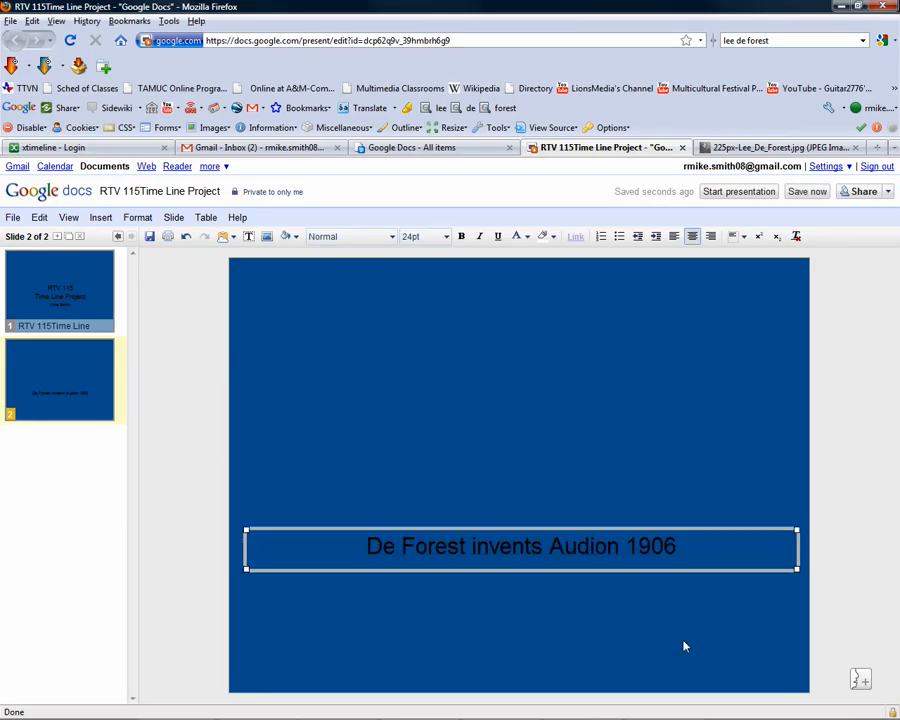
left_click(705, 523)
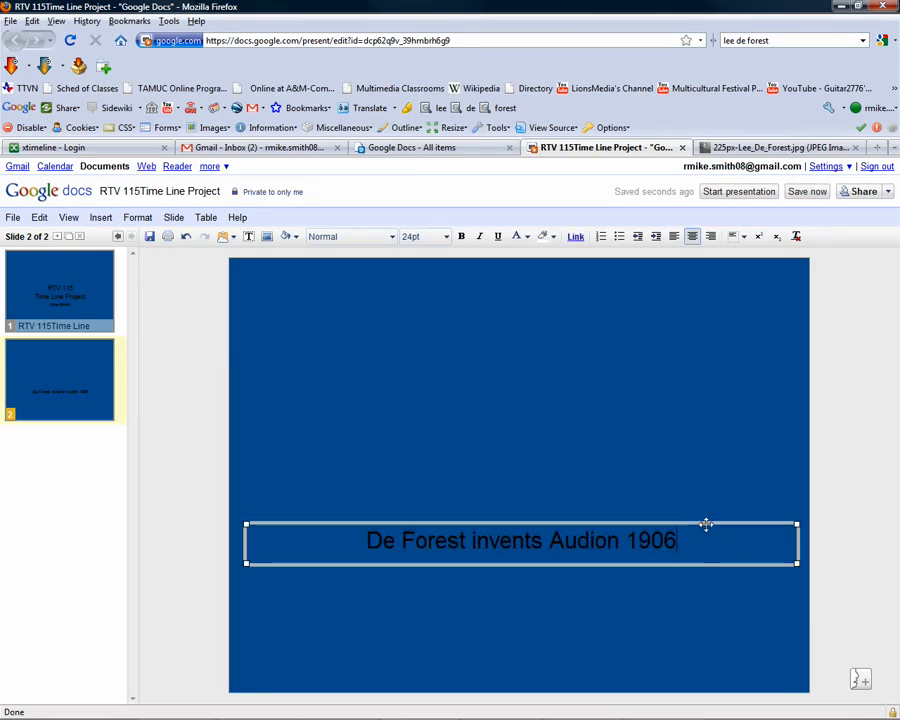
mouse_move(705, 521)
left_mouse_down()
mouse_move(706, 510)
mouse_move(702, 522)
left_mouse_up()
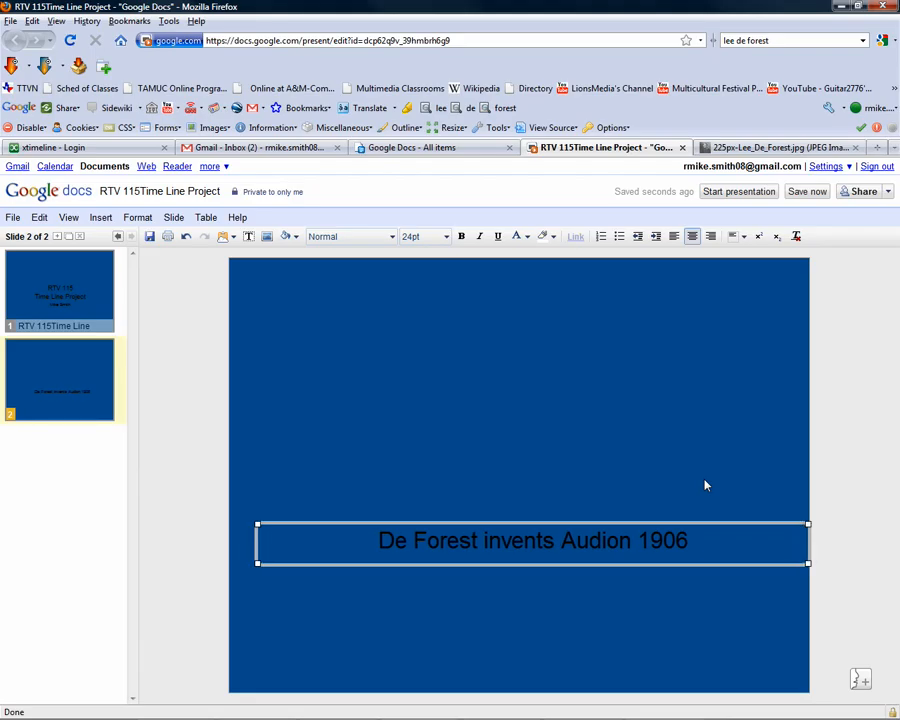
left_click(346, 327)
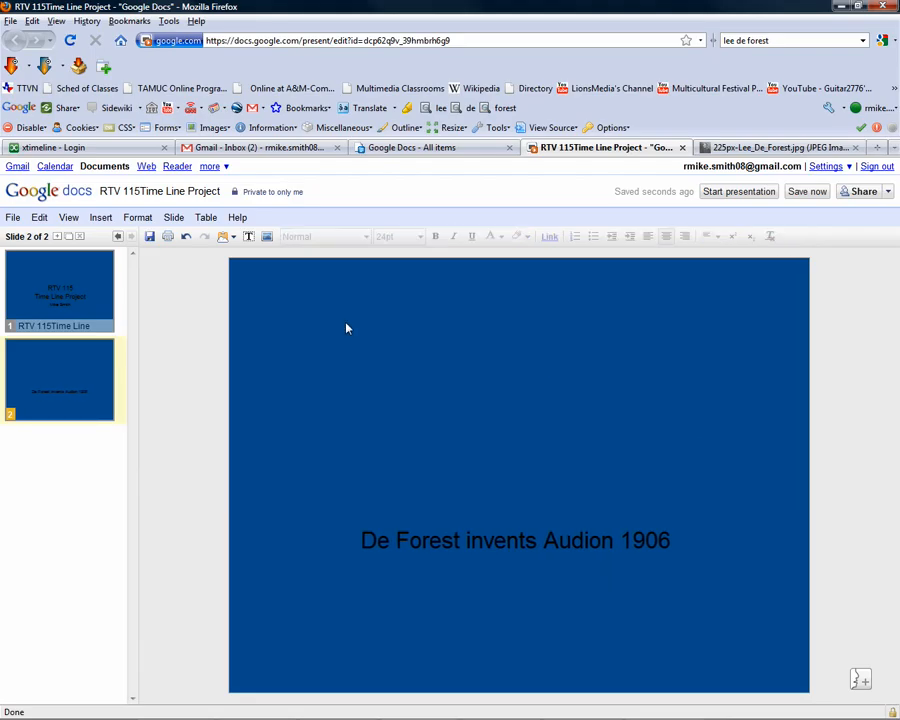
left_click(226, 237)
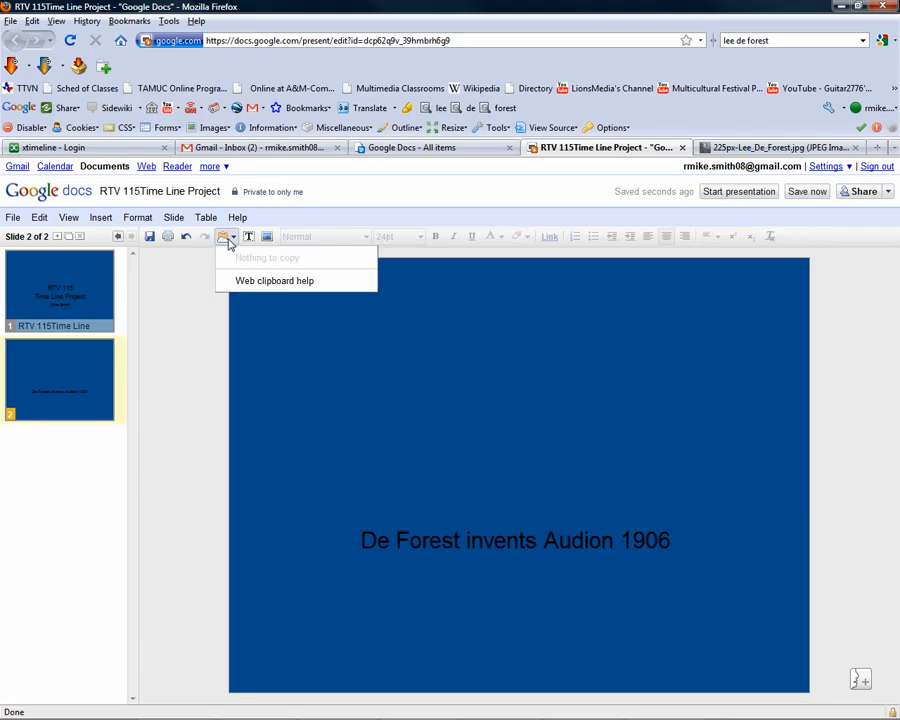
left_click(249, 240)
left_click(267, 237)
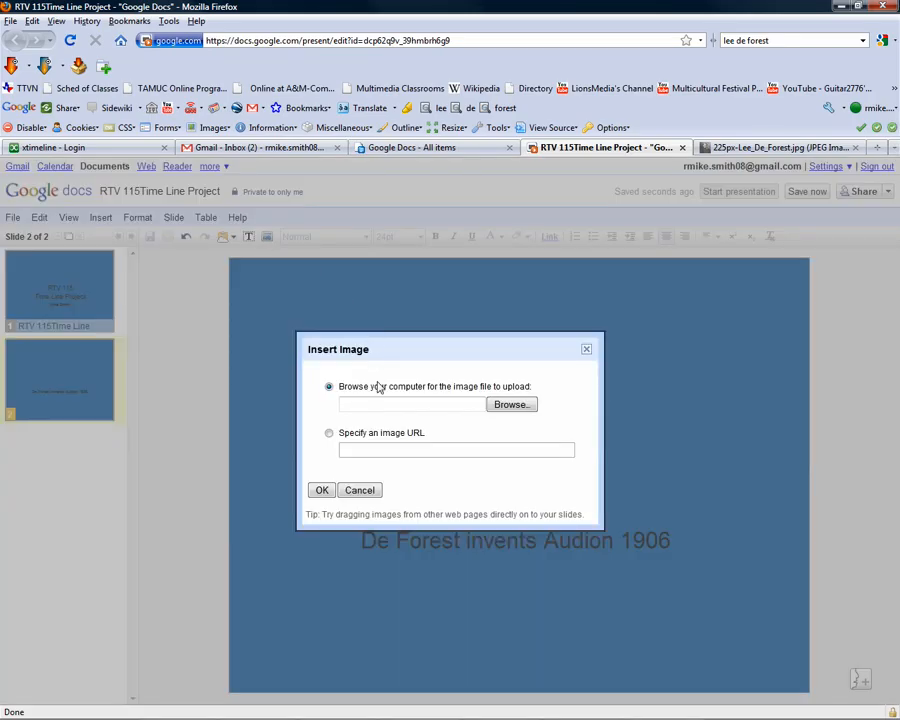
left_click(586, 349)
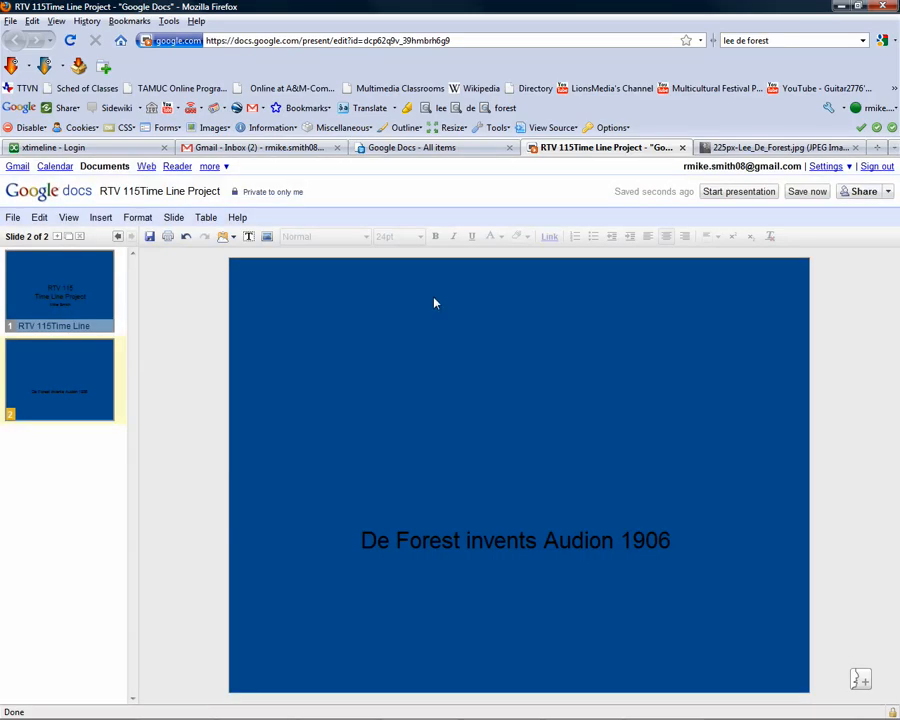
- Insert 225px-Lee_De_Forest.jpg from the ImagesTimeline folder into slide 2 and place it directly above the caption
left_click(268, 238)
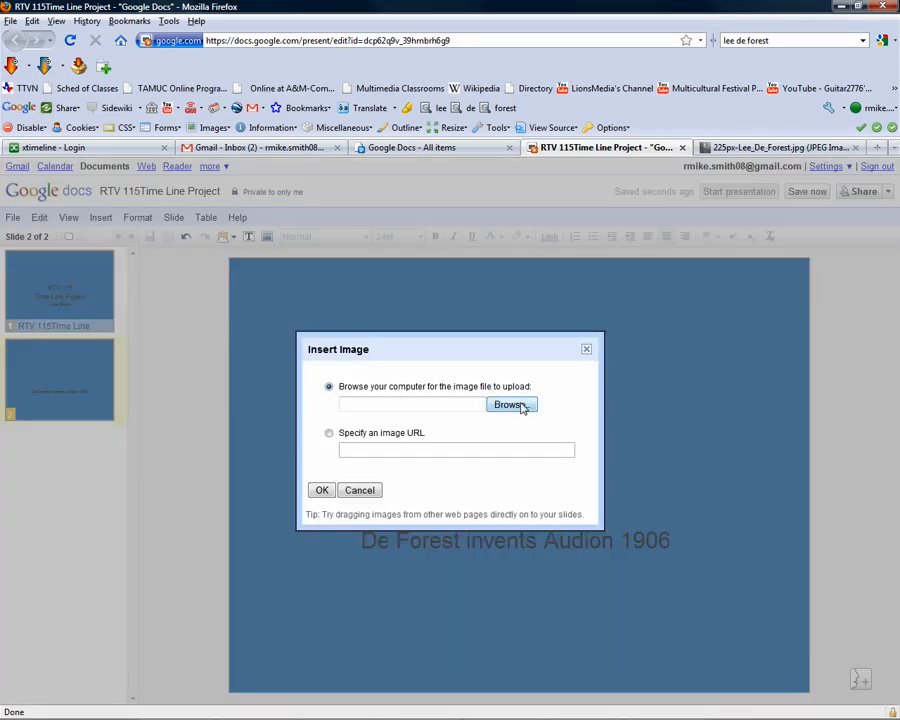
left_click(517, 410)
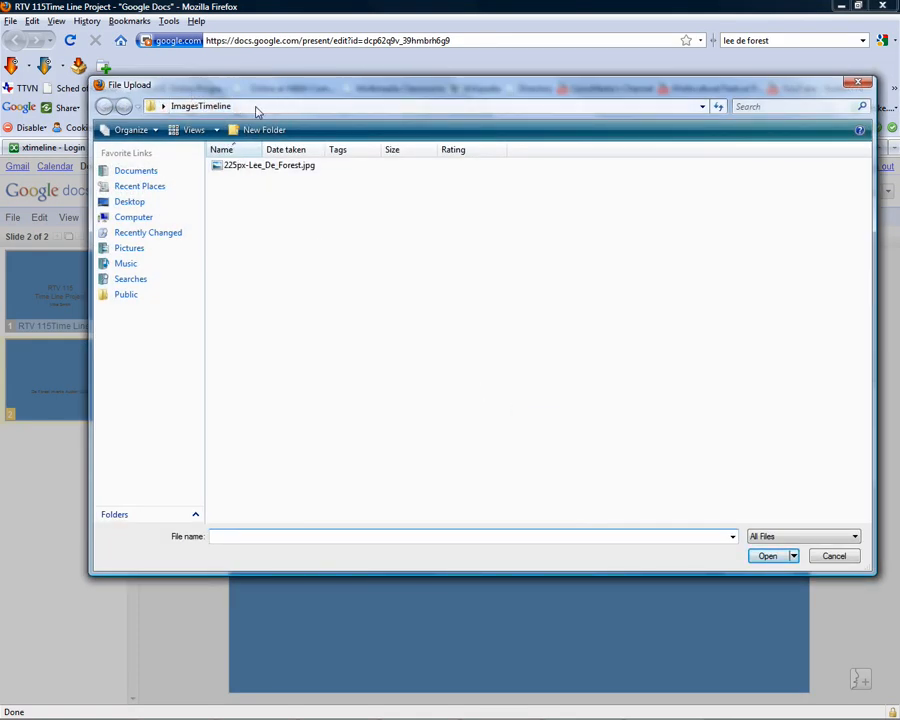
left_click(235, 170)
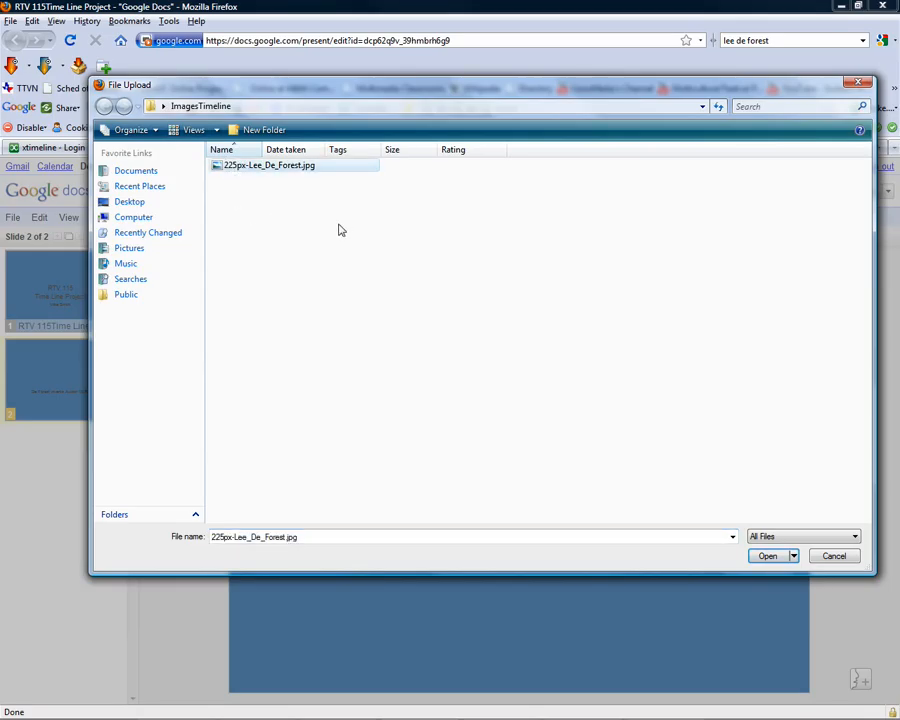
left_click(767, 556)
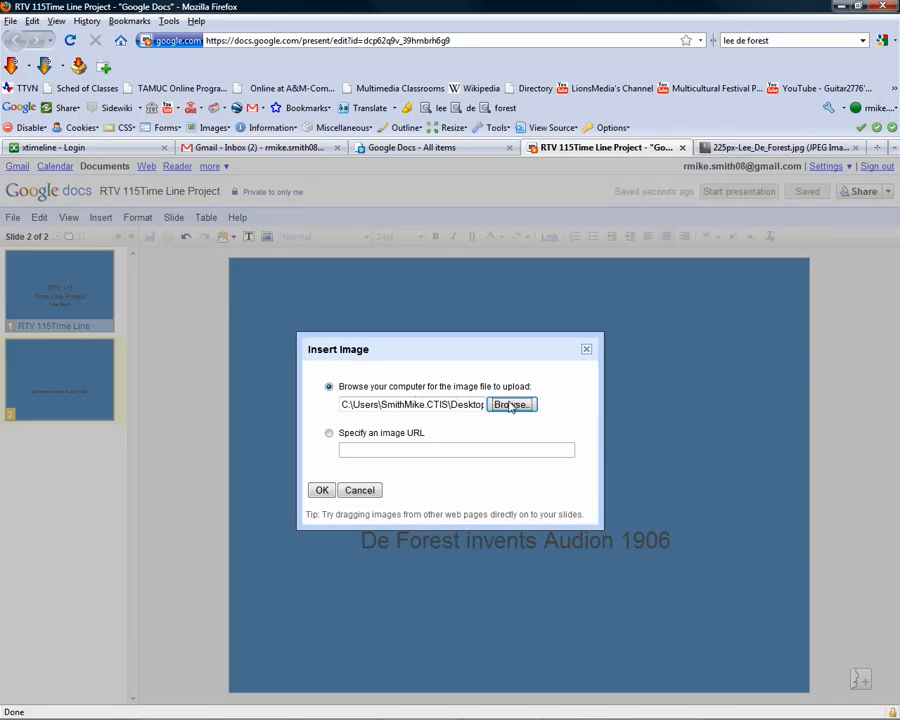
left_click(322, 491)
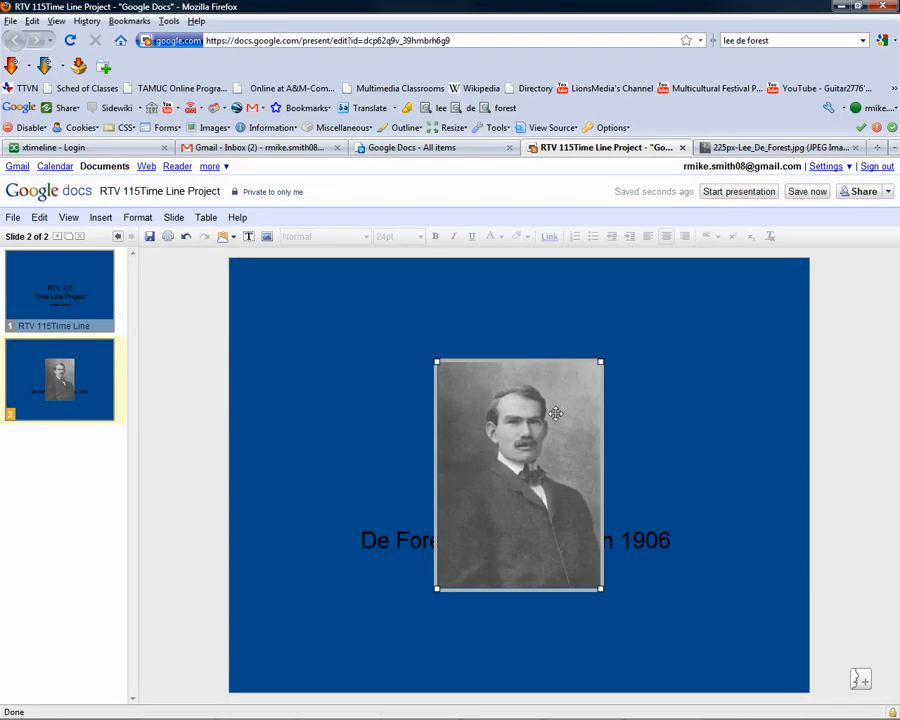
left_click_drag(541, 461, 535, 392)
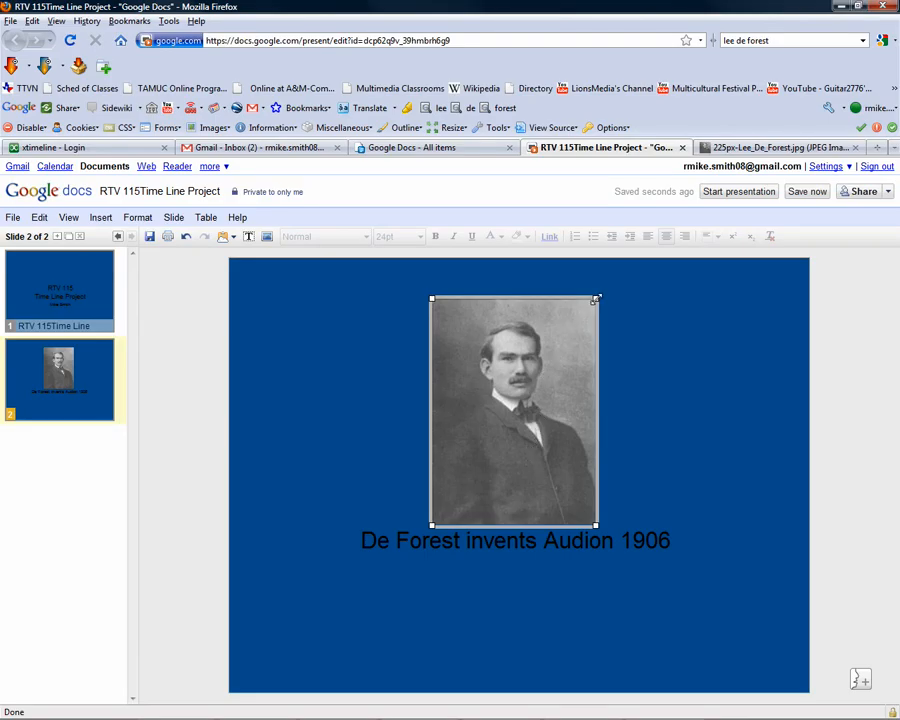
- Try making the portrait wider and shorter from its upper-right corner, and undo the resize
left_click_drag(596, 298, 627, 347)
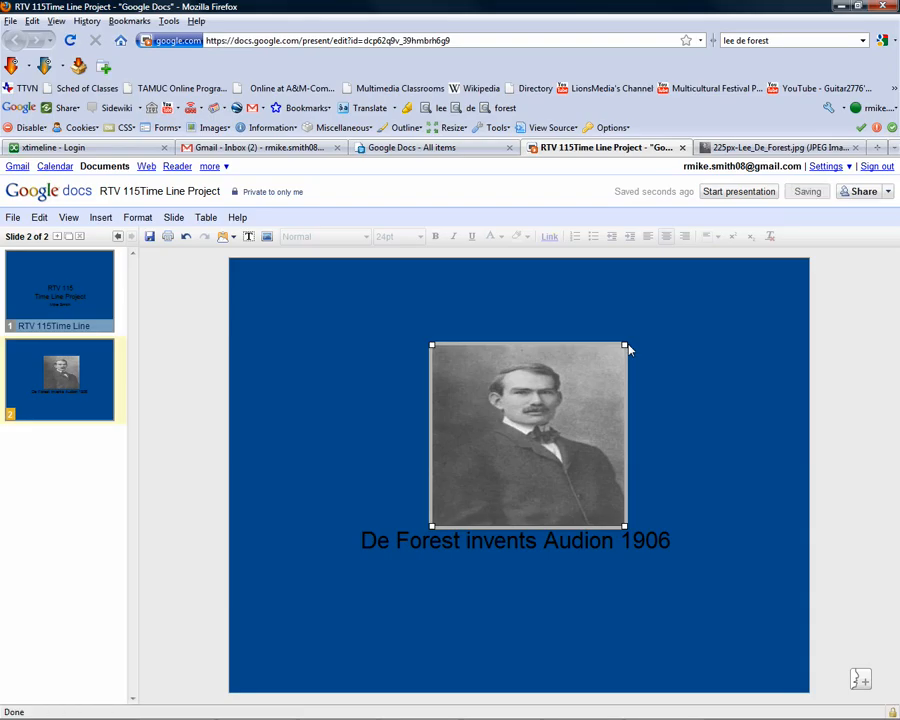
key("ctrl+z")
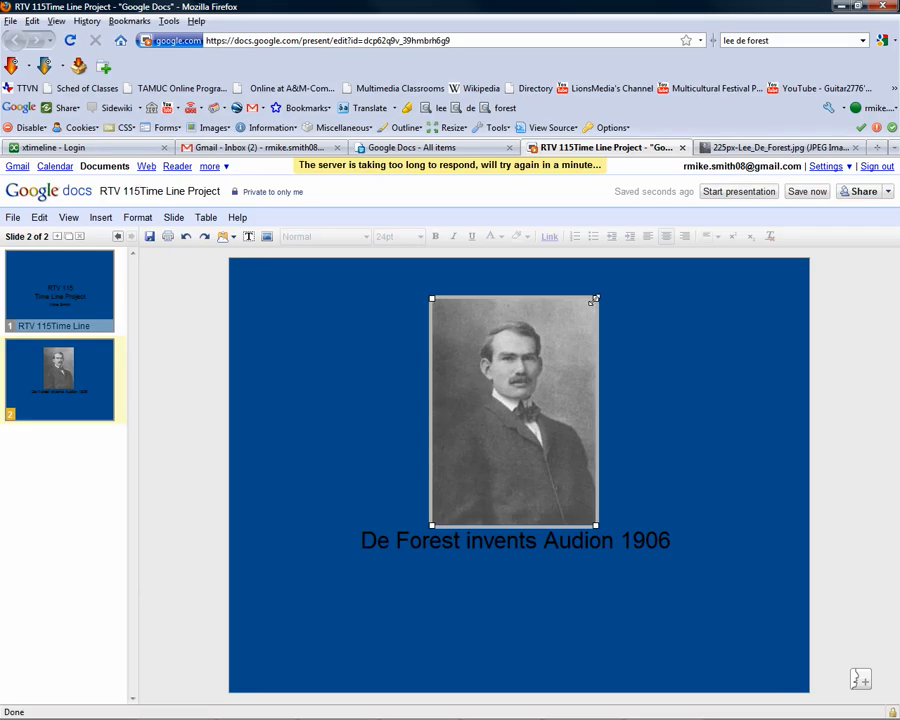
- Shrink the Lee De Forest portrait on slide 2 proportionally to under half the slide's height and place it in the slide's upper-left area
left_click_drag(594, 299, 548, 342)
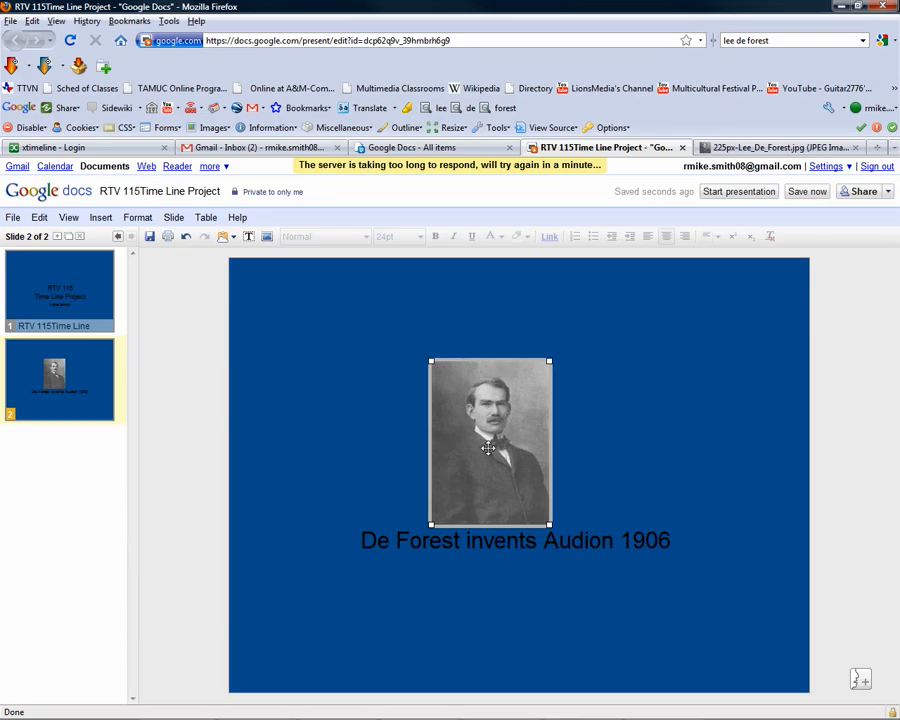
left_click_drag(488, 448, 355, 389)
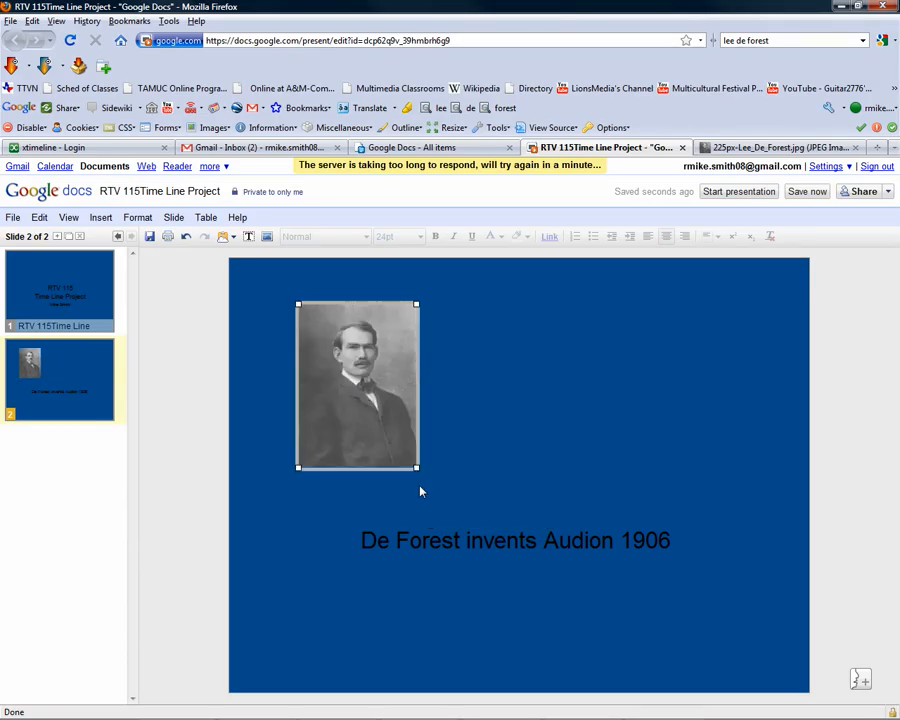
left_click_drag(415, 467, 429, 485)
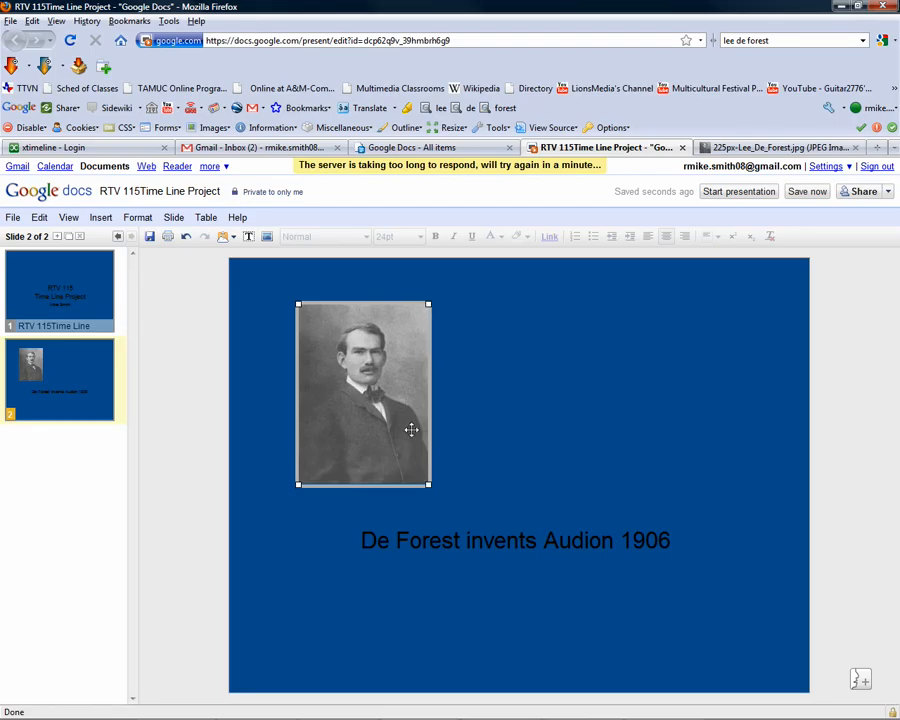
left_click_drag(375, 417, 358, 422)
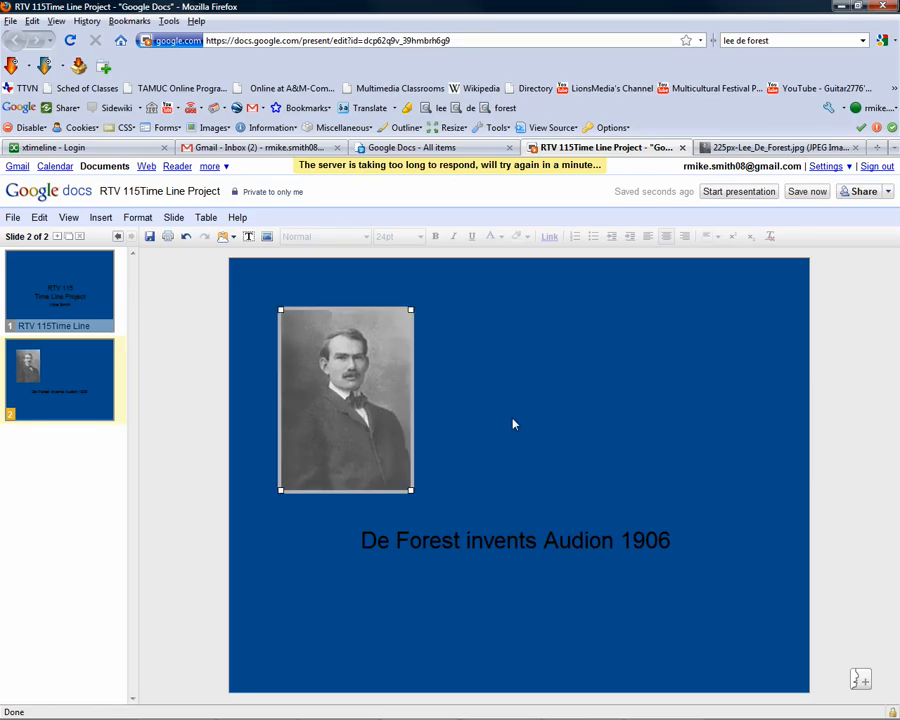
left_click(615, 420)
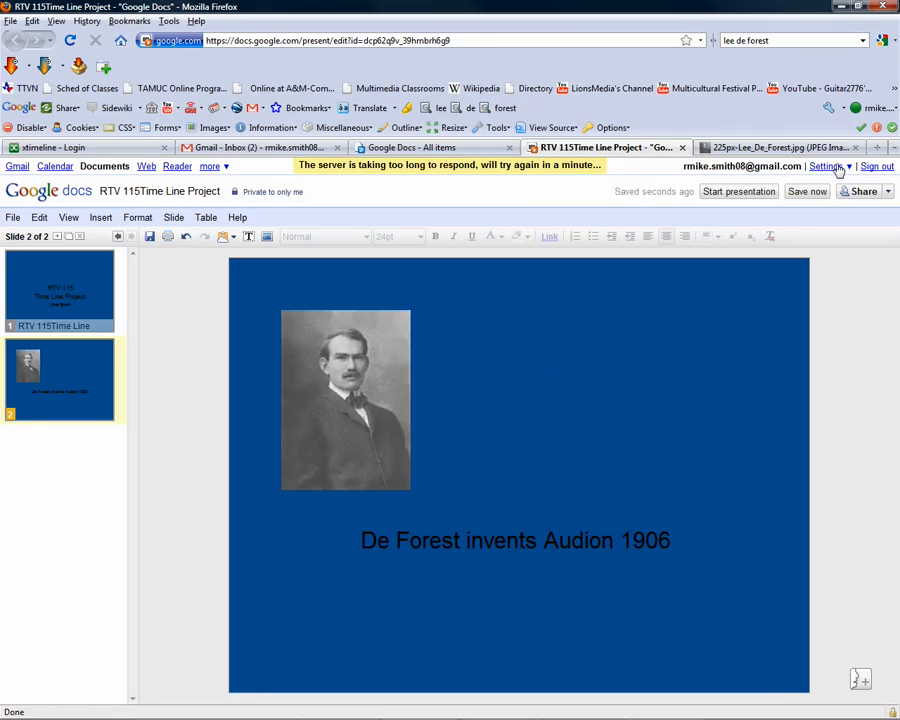
- Switch to the portrait image page, search Google Images for "audion tube" and open the De Forest Audion Tube result from cedmagic.com
left_click(810, 148)
left_click(778, 40)
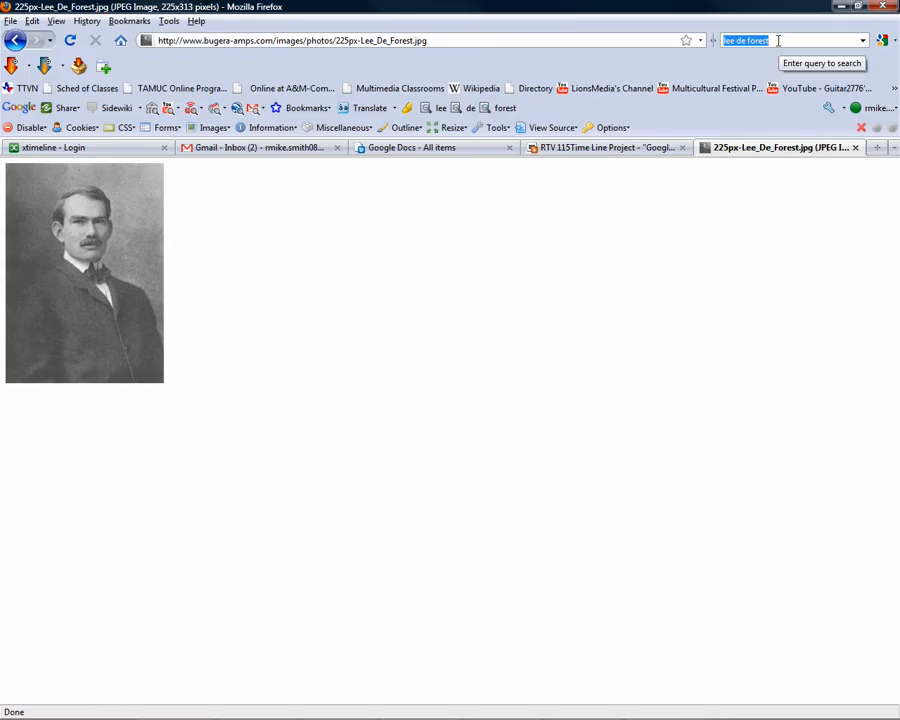
type("audion tube")
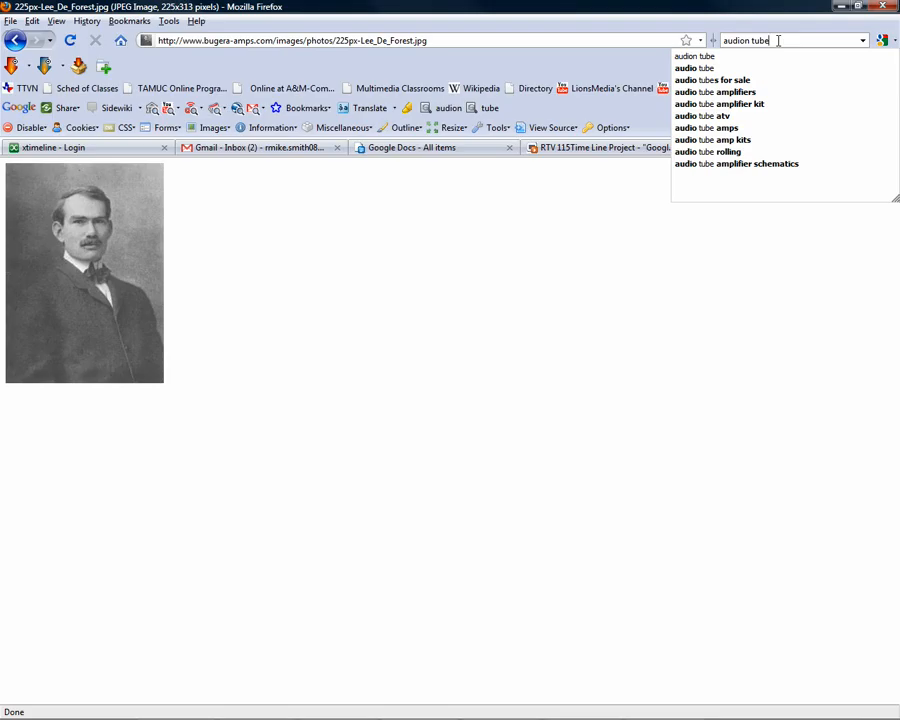
key("Return")
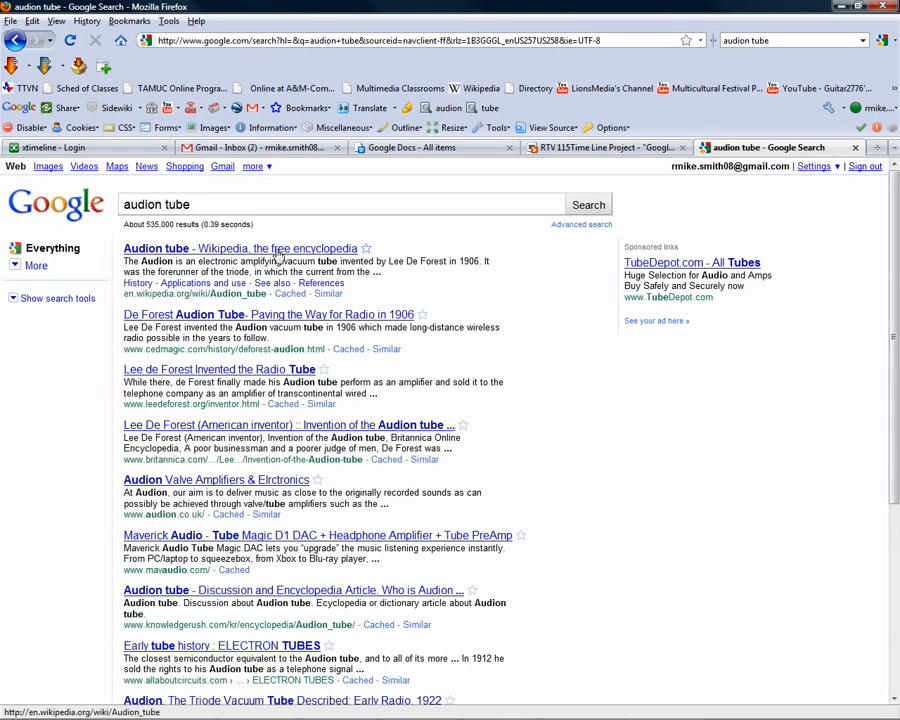
left_click(48, 168)
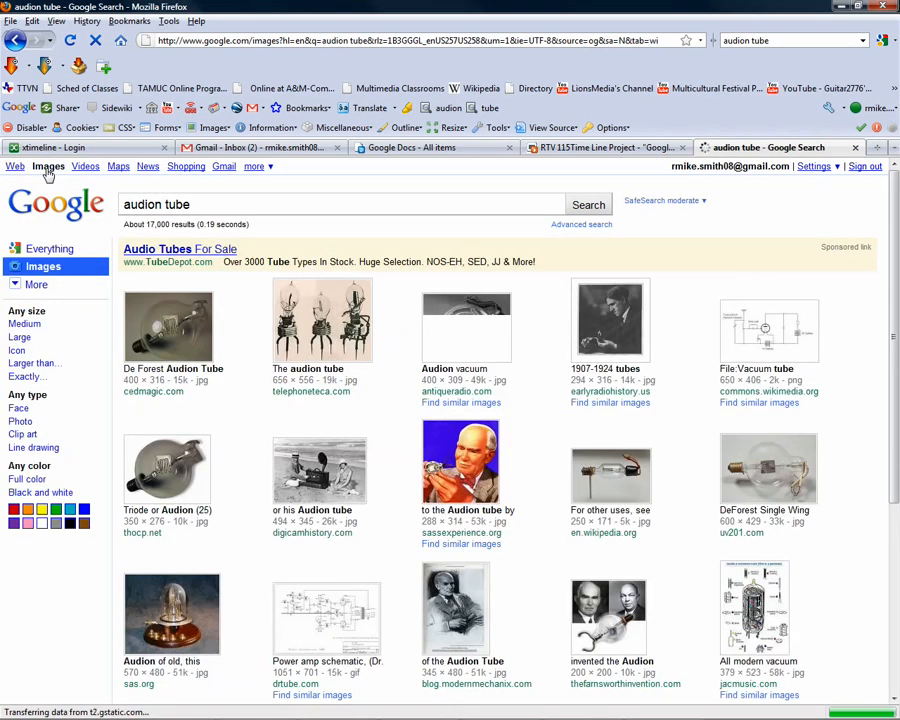
left_click(167, 332)
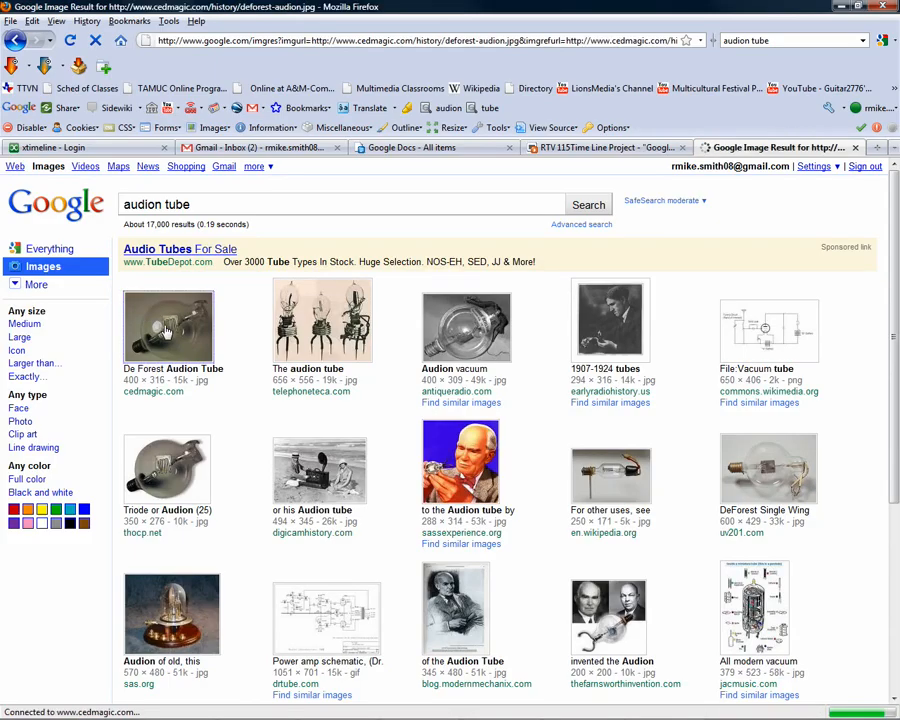
- Save the Audion vacuum tube picture as audion.jpg in the ImagesTimeline folder
right_click(482, 489)
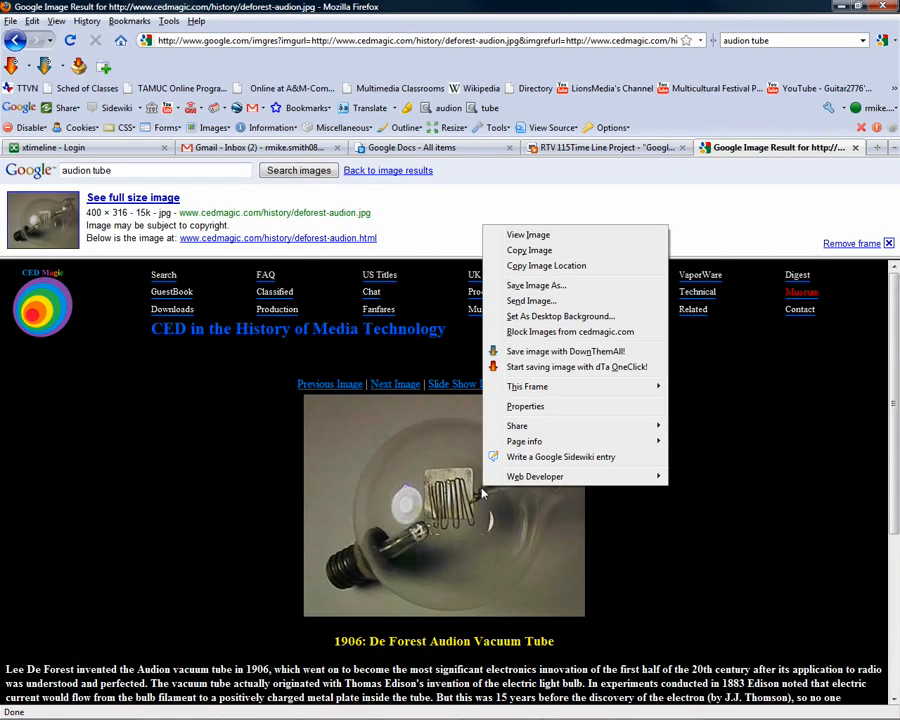
left_click(540, 286)
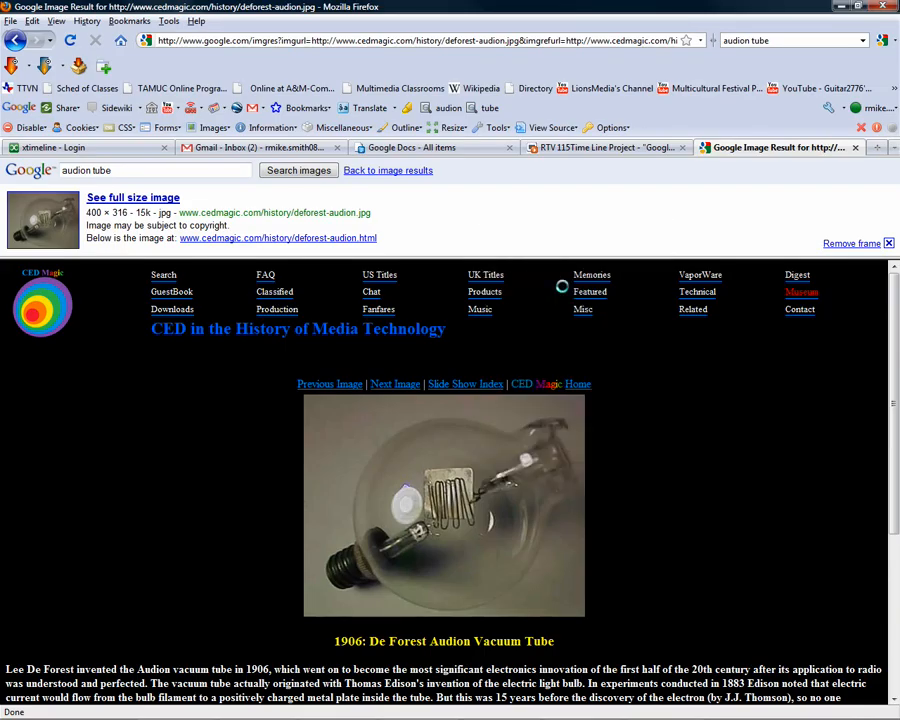
left_click(220, 508)
left_click_drag(220, 508, 186, 508)
key("BackSpace")
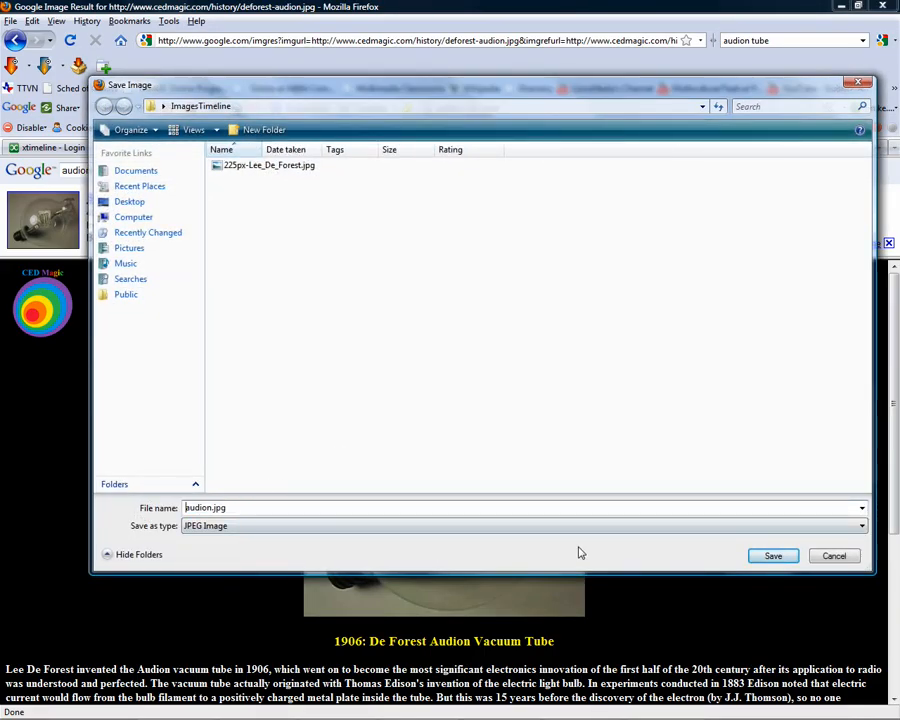
left_click(776, 556)
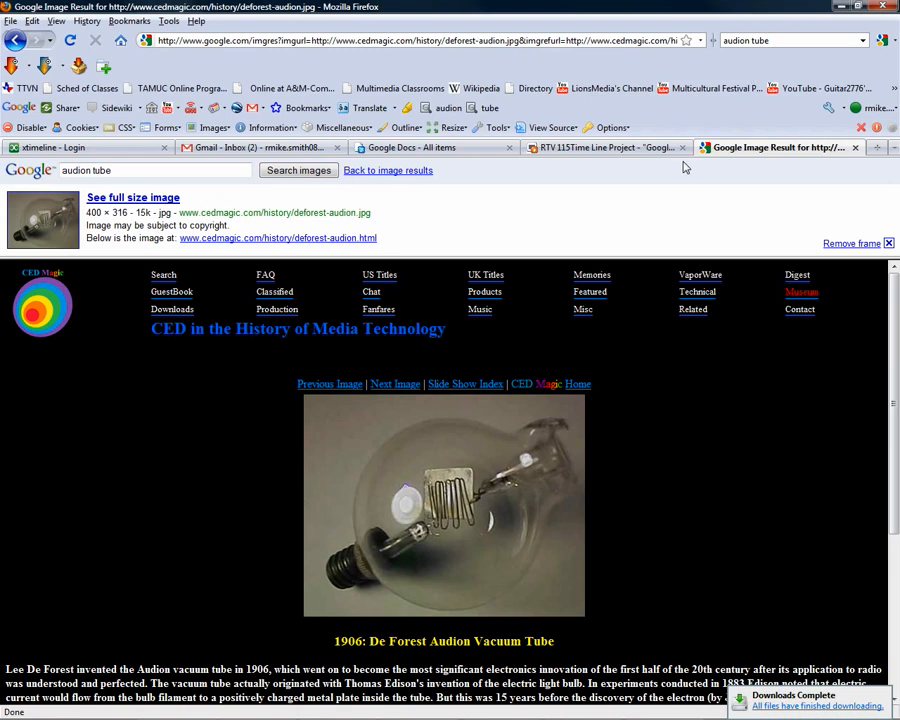
- Insert audion.jpg from the ImagesTimeline folder into slide 2 of the presentation, shrinking and placing it right of the portrait, above the caption
left_click(643, 148)
right_click(496, 340)
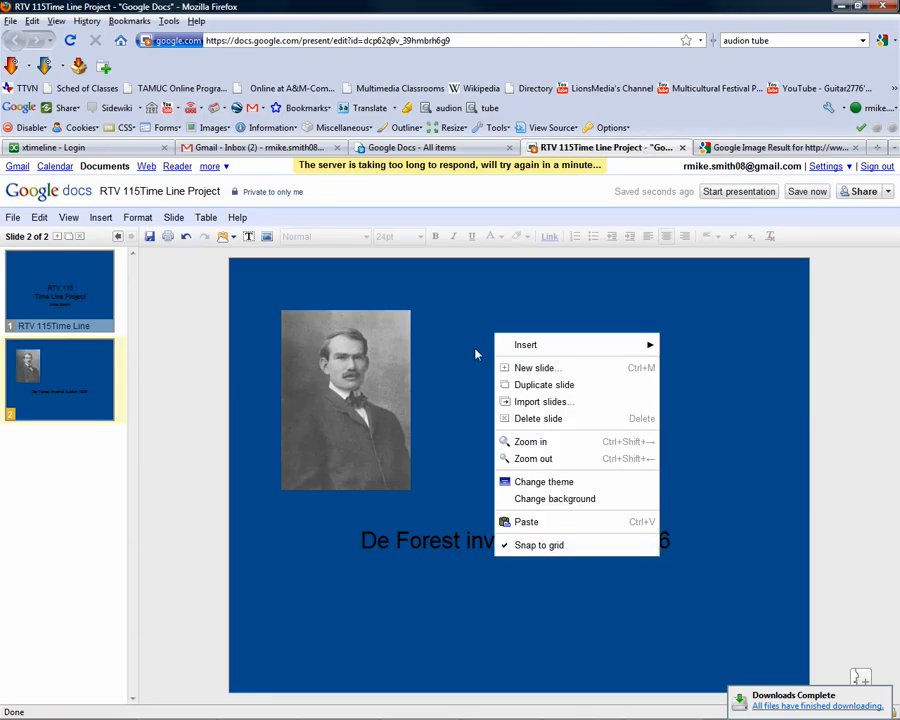
left_click(485, 338)
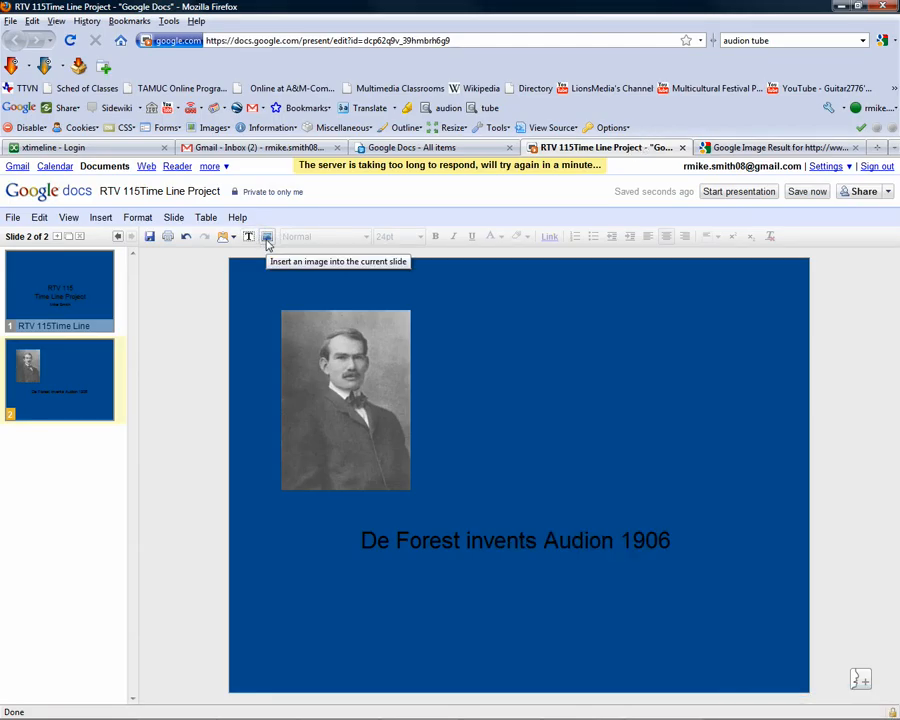
right_click(530, 396)
mouse_move(558, 402)
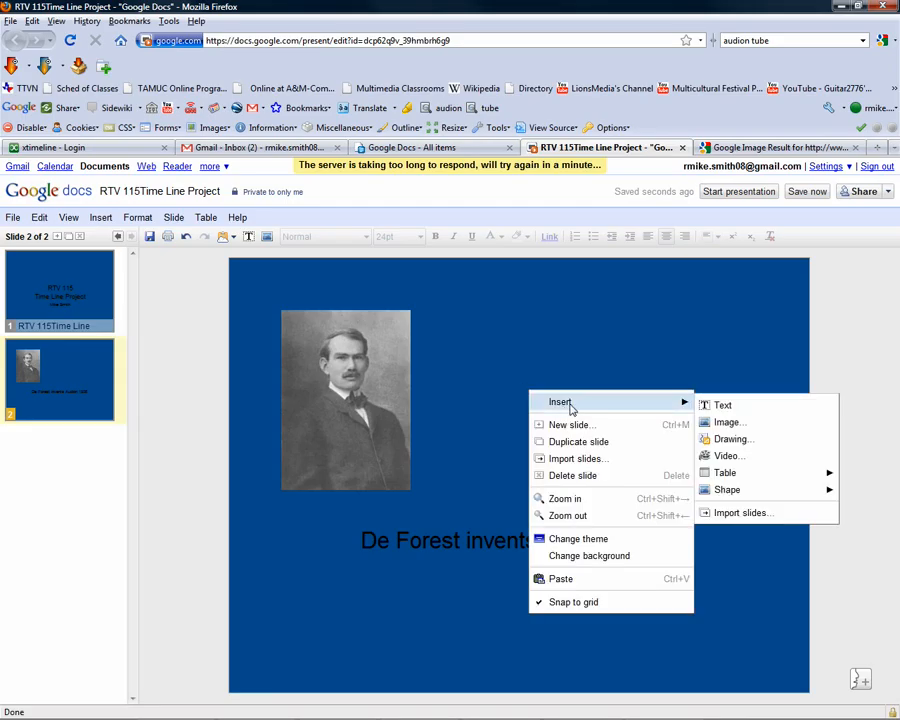
left_click(731, 432)
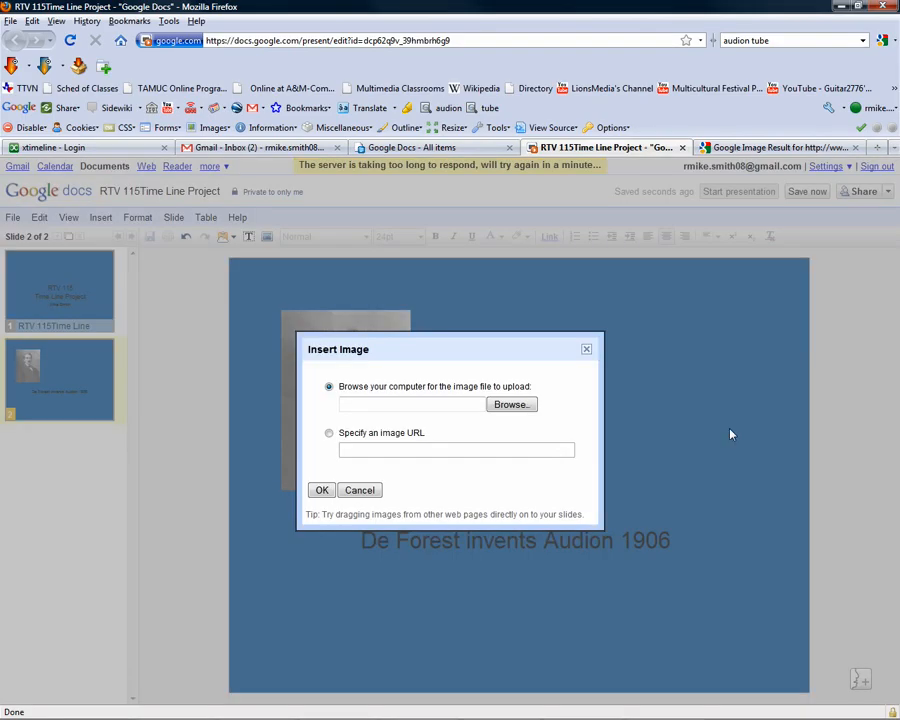
left_click(510, 403)
left_click(400, 166)
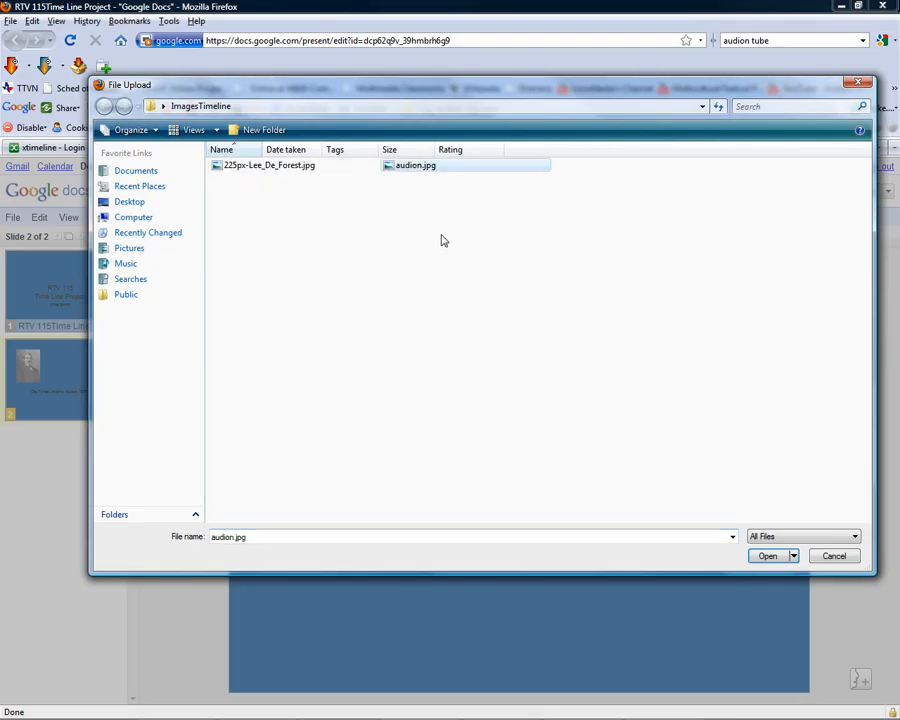
left_click(762, 556)
left_click(322, 490)
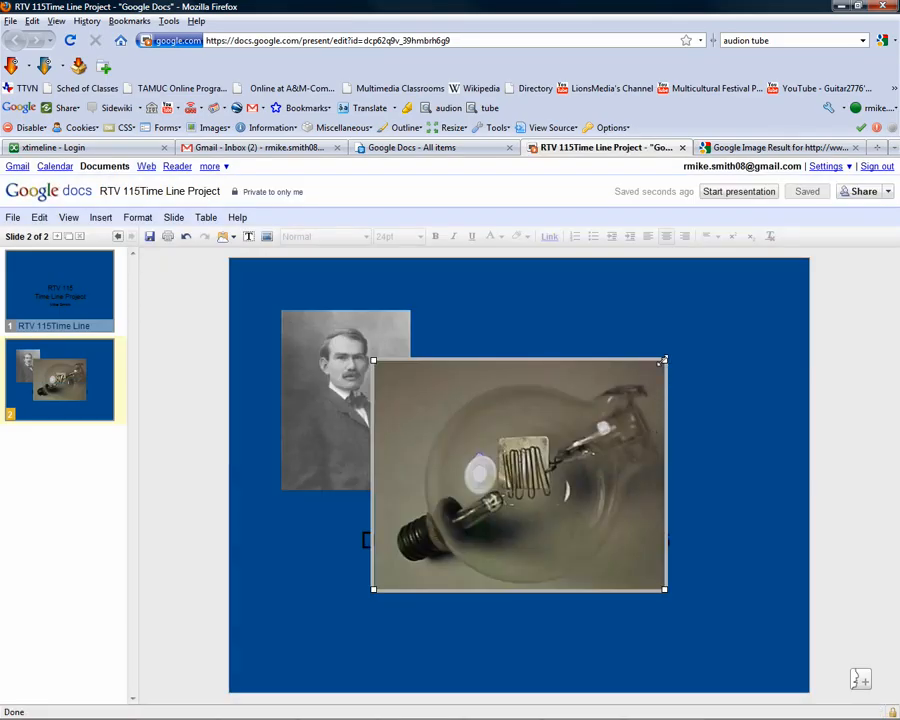
left_click_drag(663, 359, 627, 427)
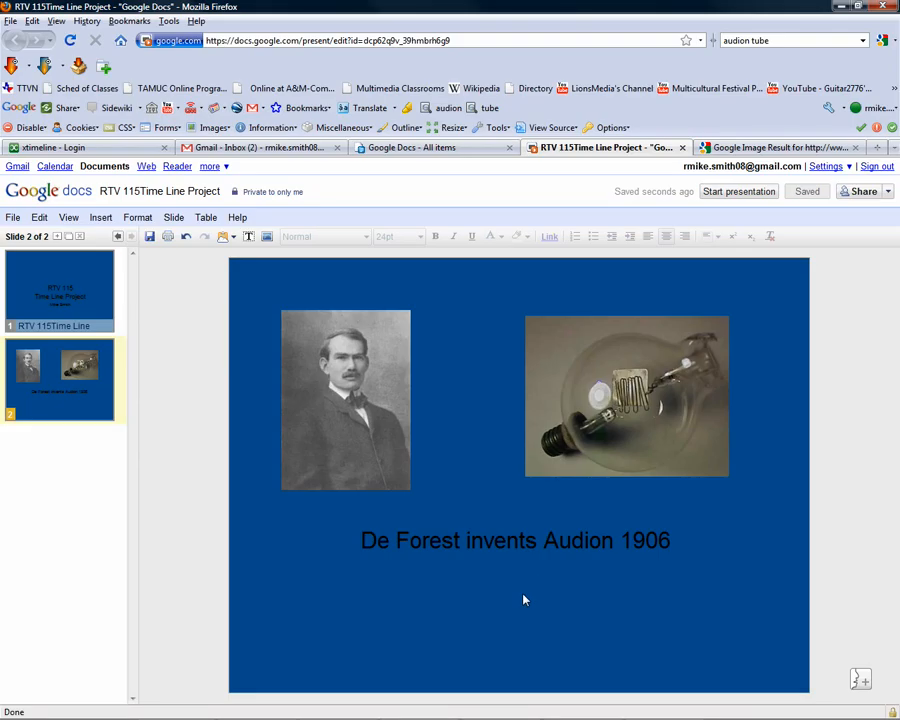
- Insert a new text box on slide 2
right_click(376, 600)
mouse_move(415, 395)
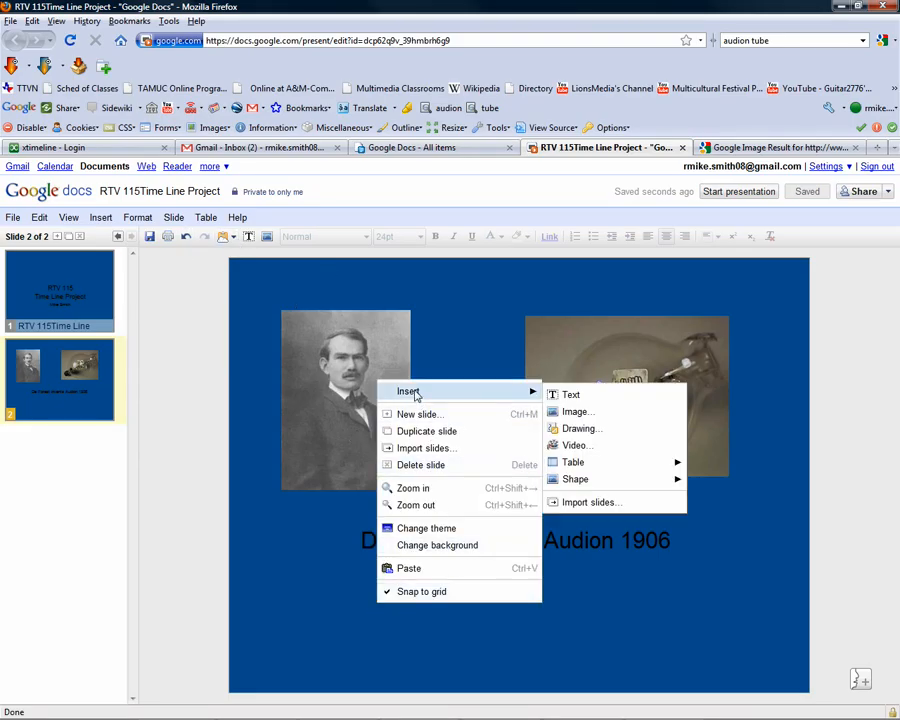
left_click(571, 395)
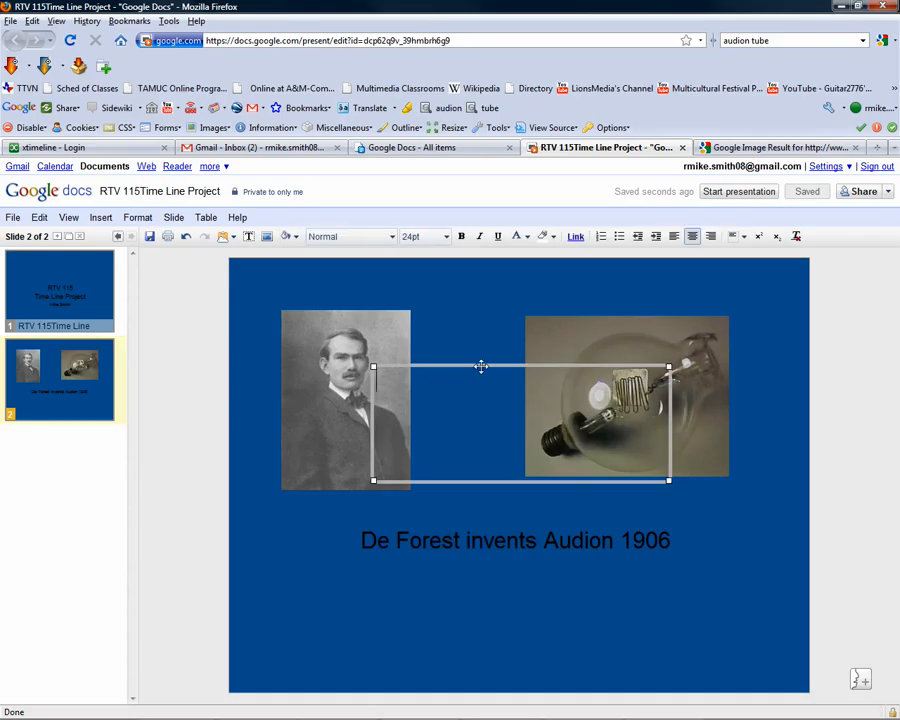